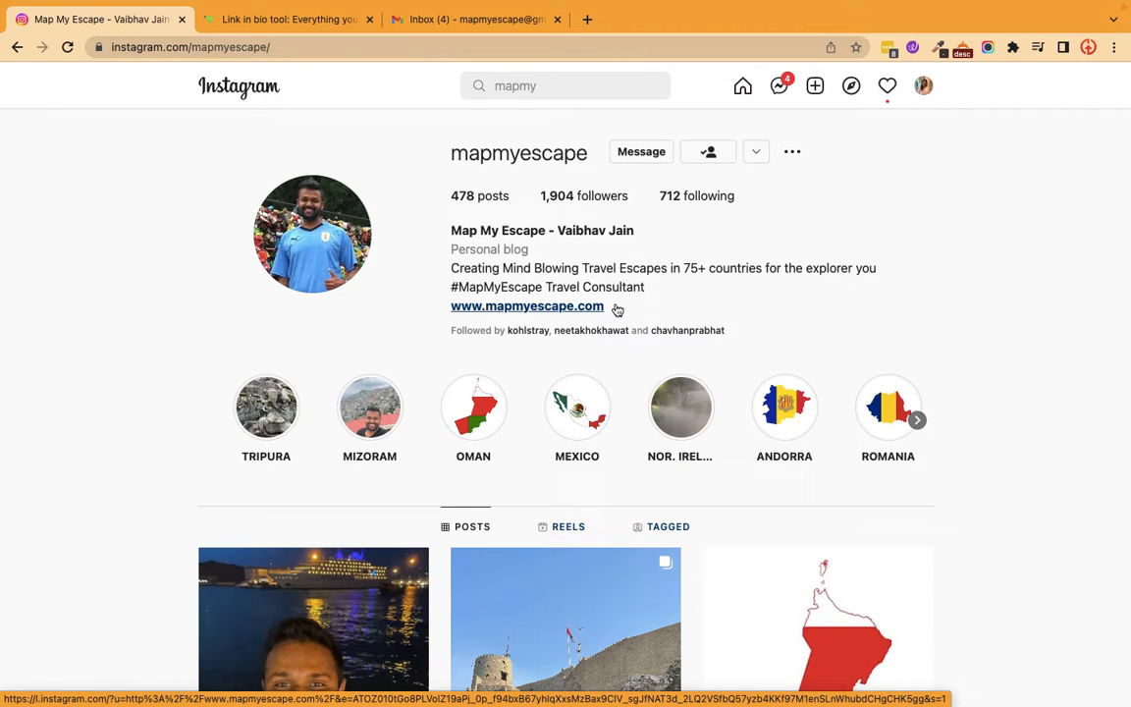
Switch to the Linktree sign-up page and enter mapmyescape as the new account's username.
left_click(297, 20)
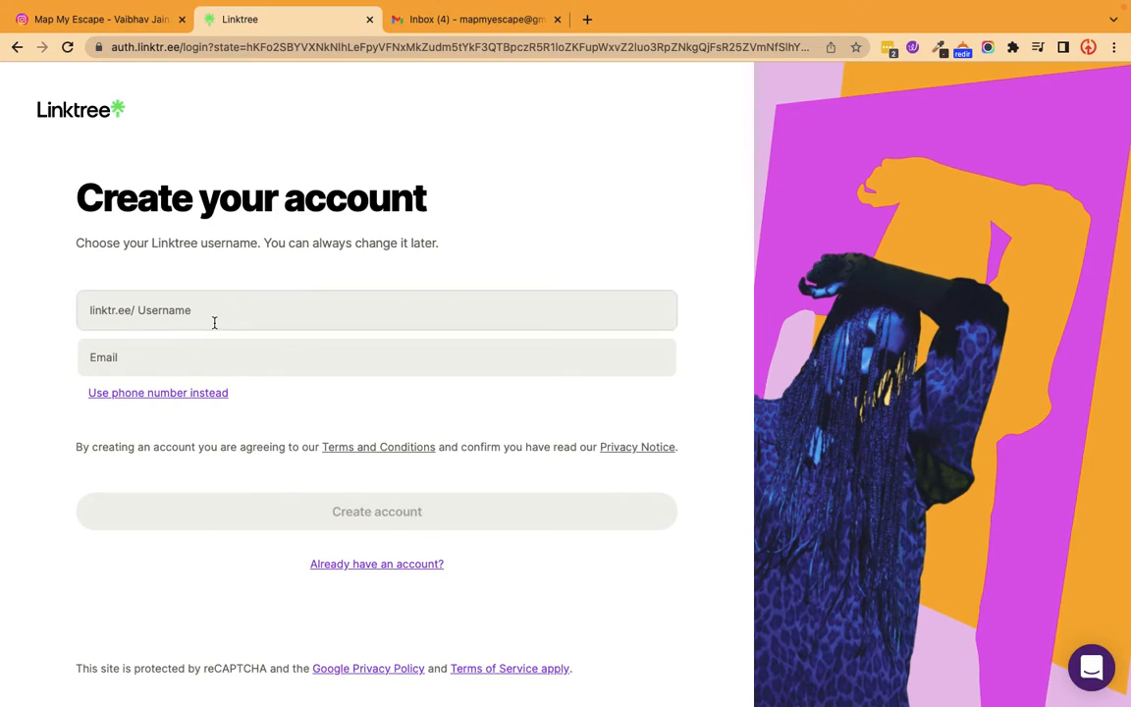
left_click(230, 314)
type("ma")
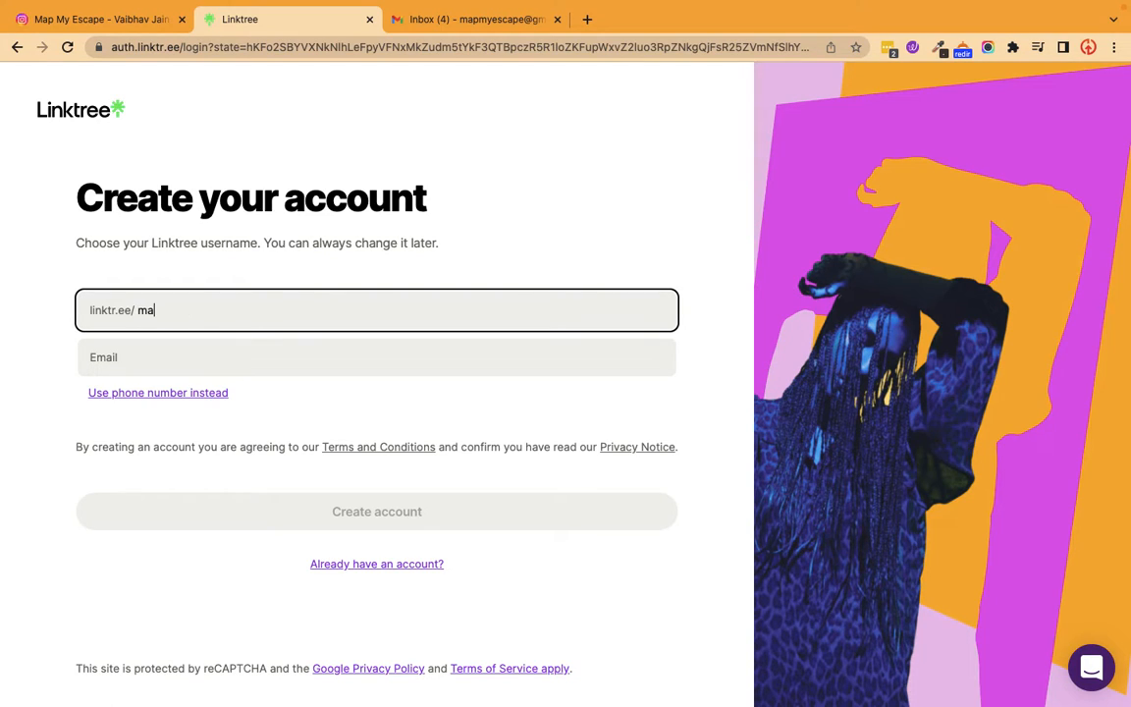
type("pmyescape")
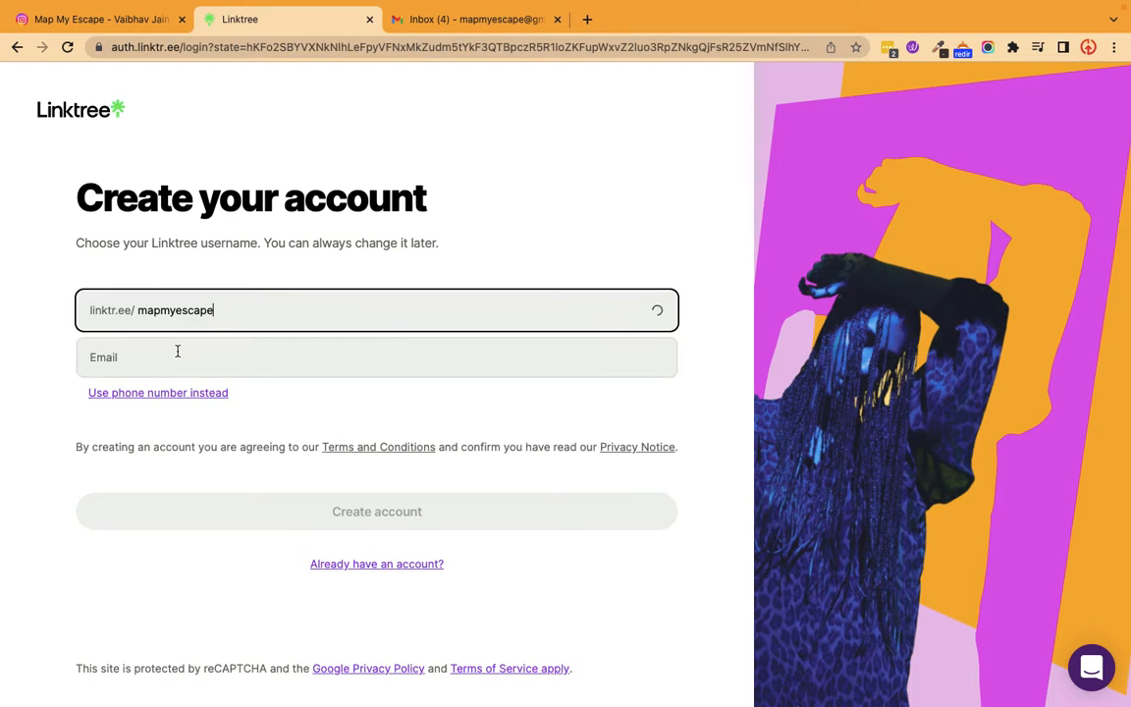
Fill in the account's email address and submit the sign-up form to create the account.
left_click(177, 350)
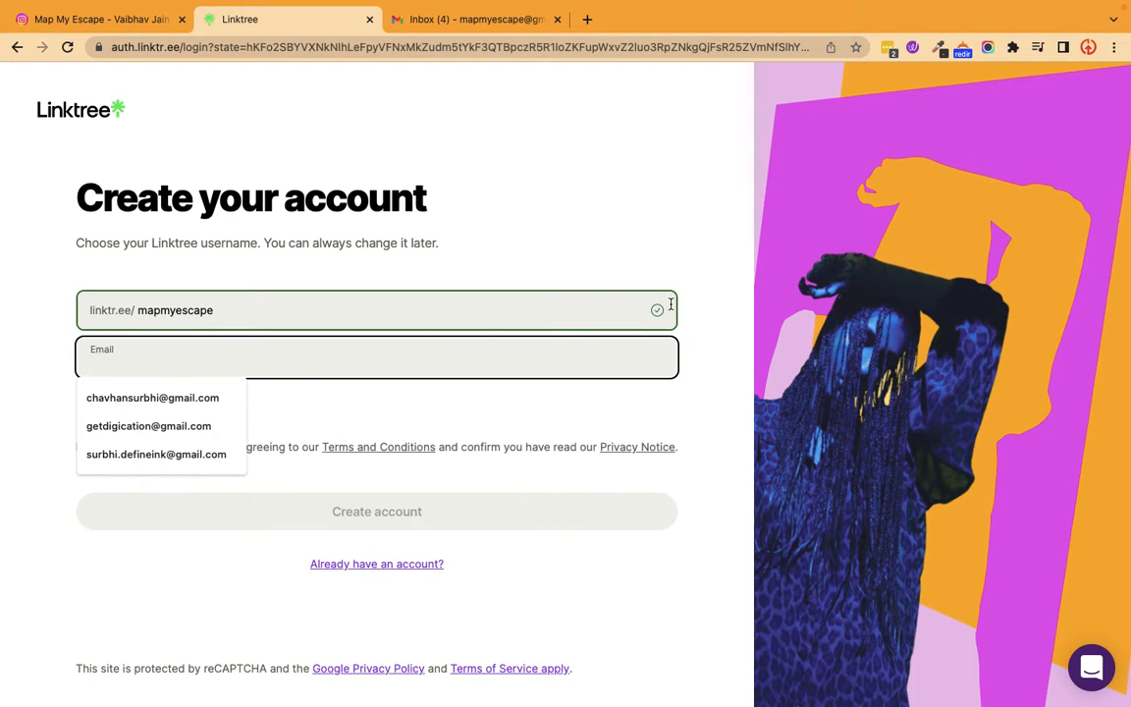
left_click(23, 367)
left_click(288, 371)
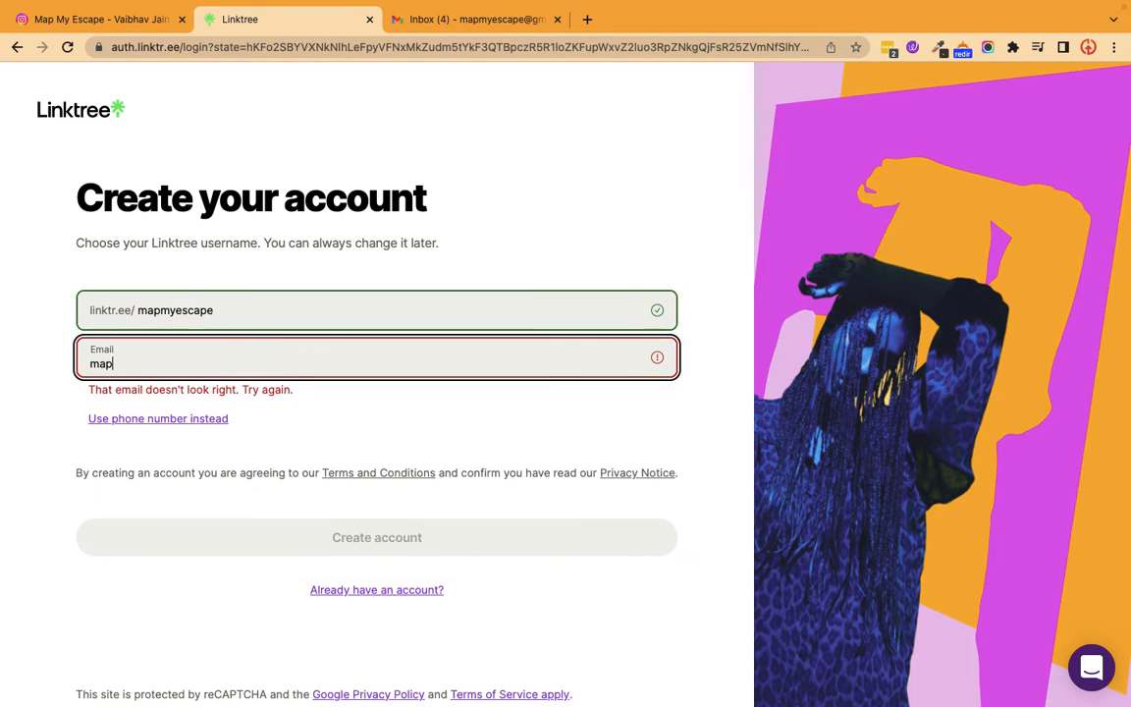
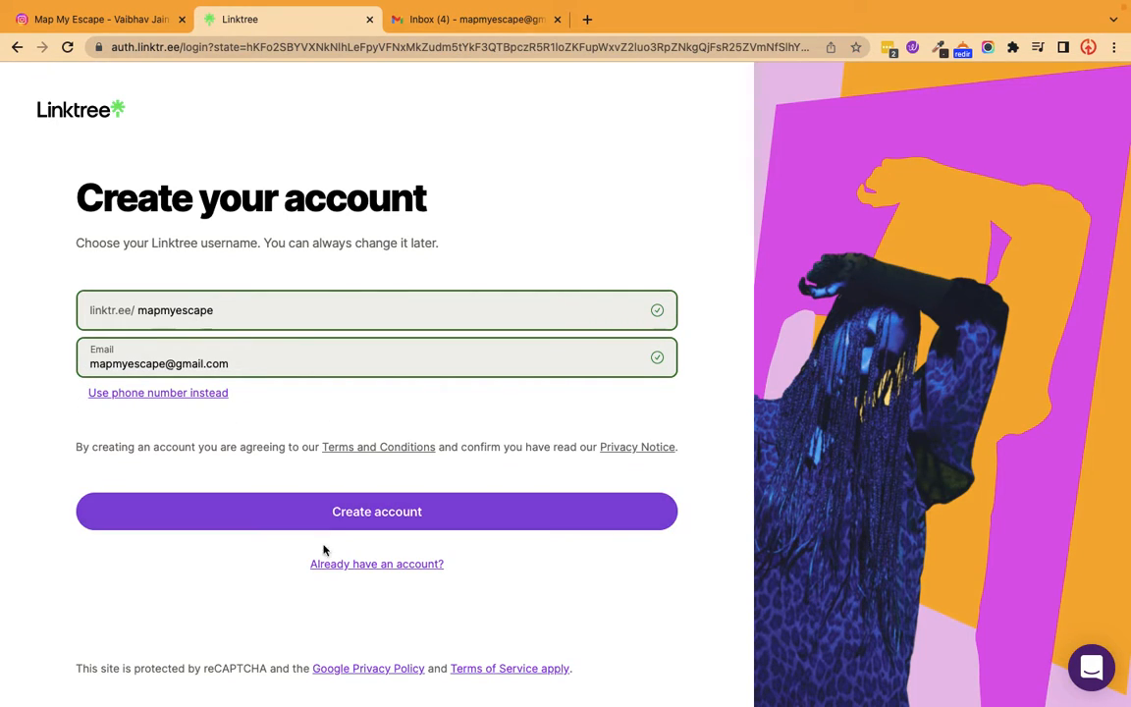
left_click(352, 520)
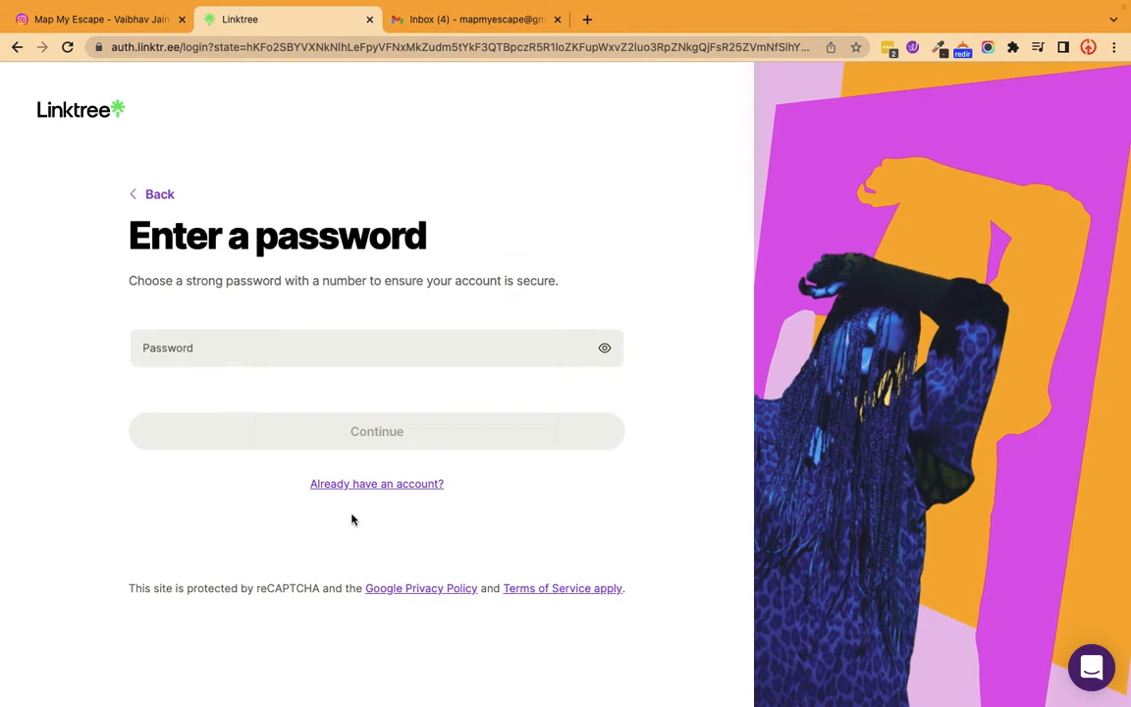
Enter the account password, continue the registration, and dismiss the browser's offer to save the password.
left_click(255, 351)
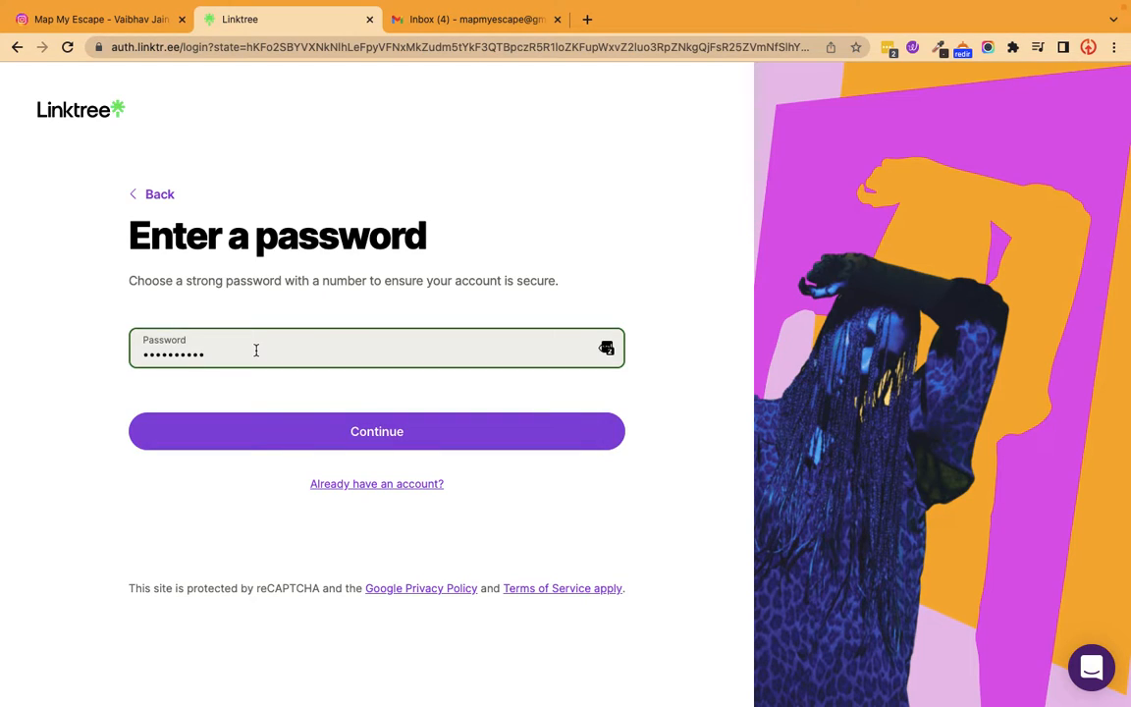
triple_click(255, 351)
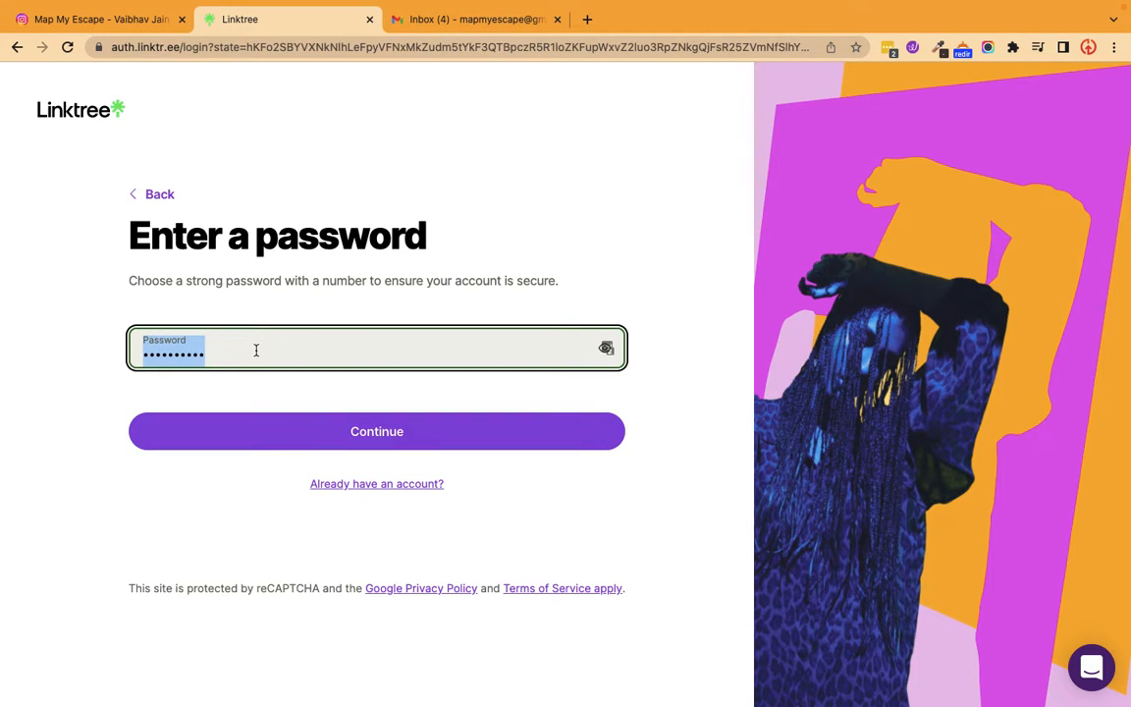
type("••••")
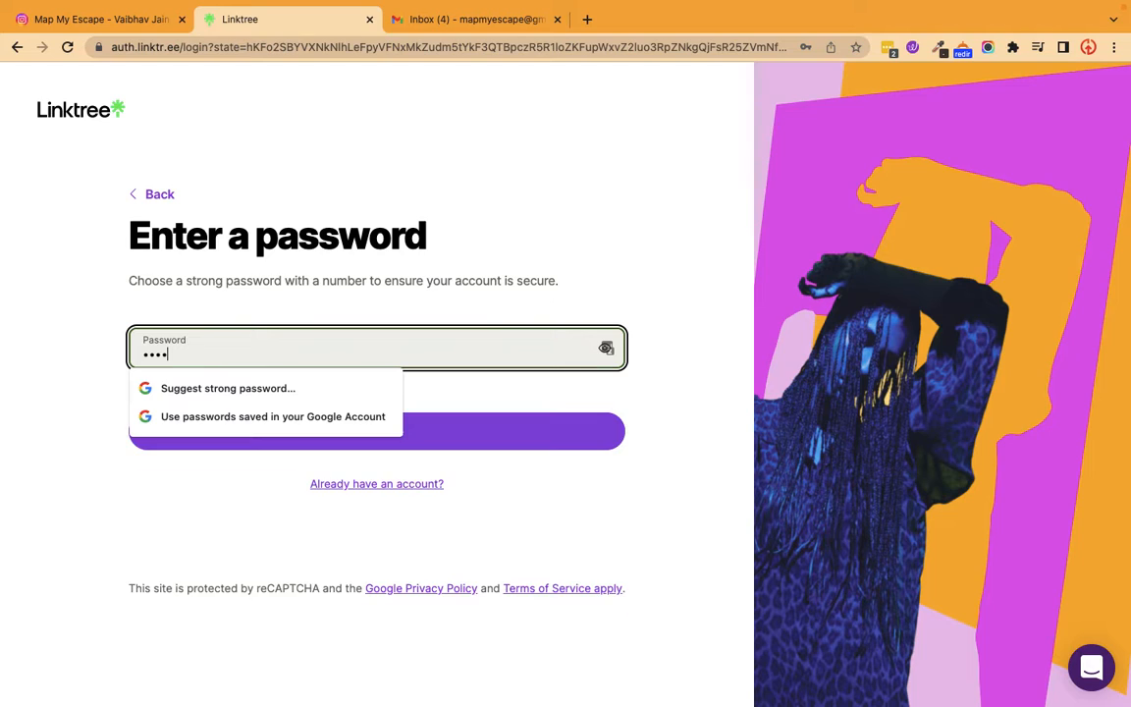
type("••••••")
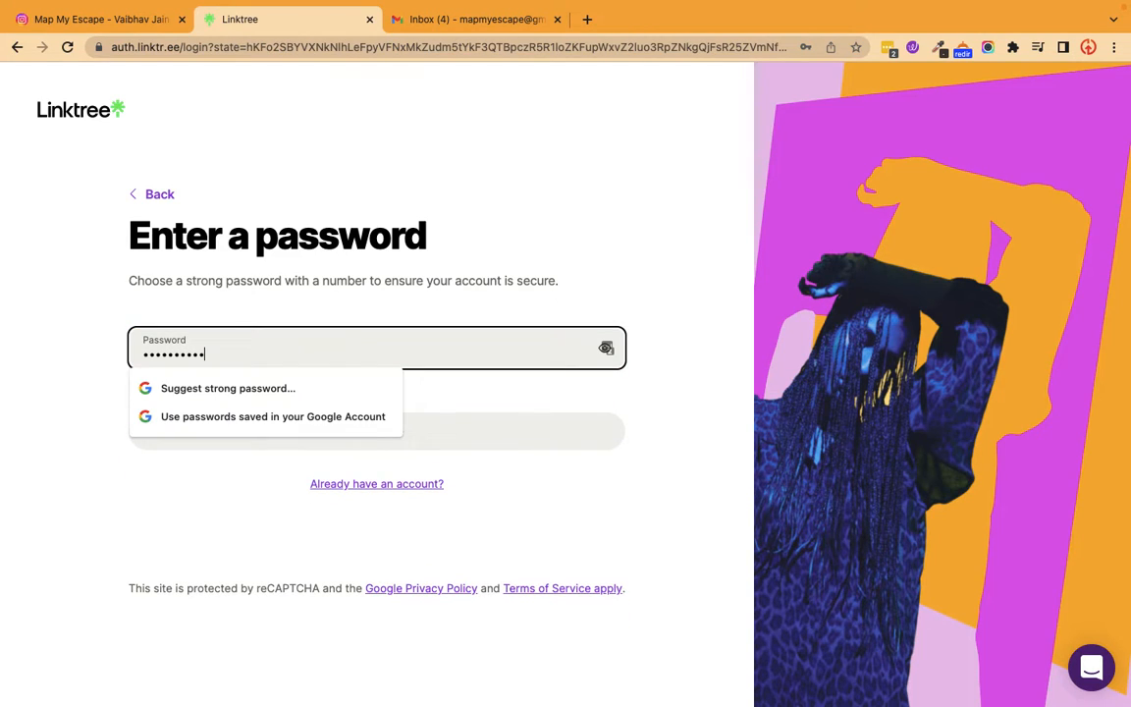
left_click(371, 435)
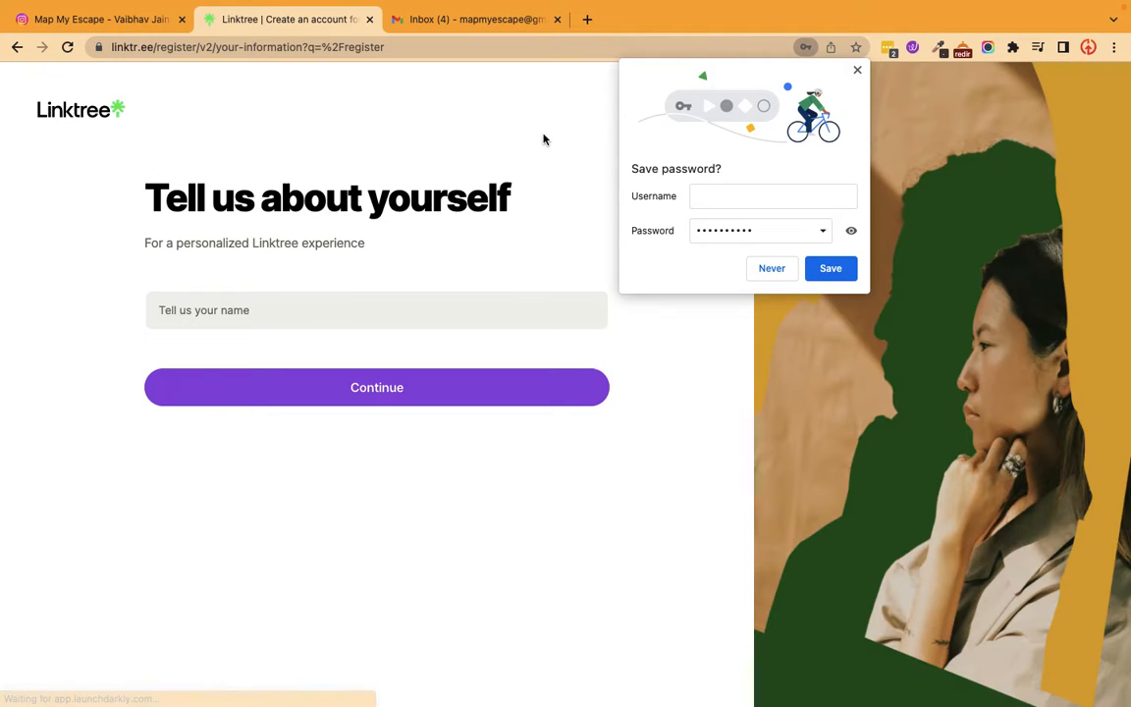
left_click(857, 73)
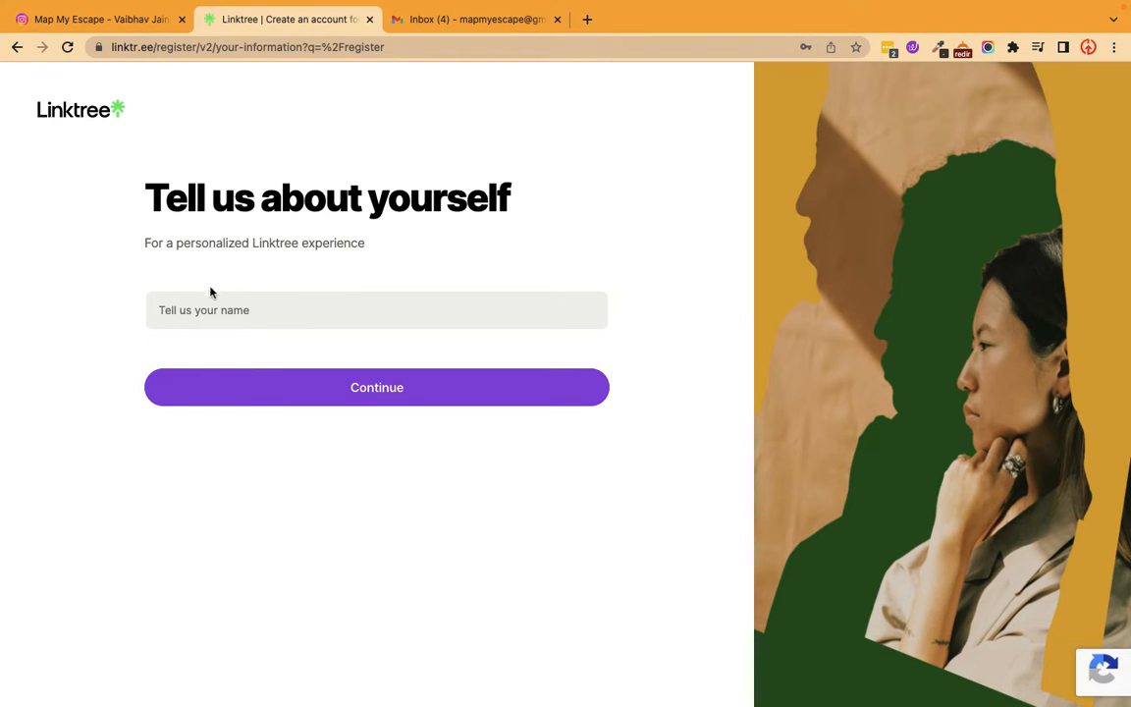
Enter the account holder's first name and choose Travel & Tourism as the Linktree category.
left_click(374, 323)
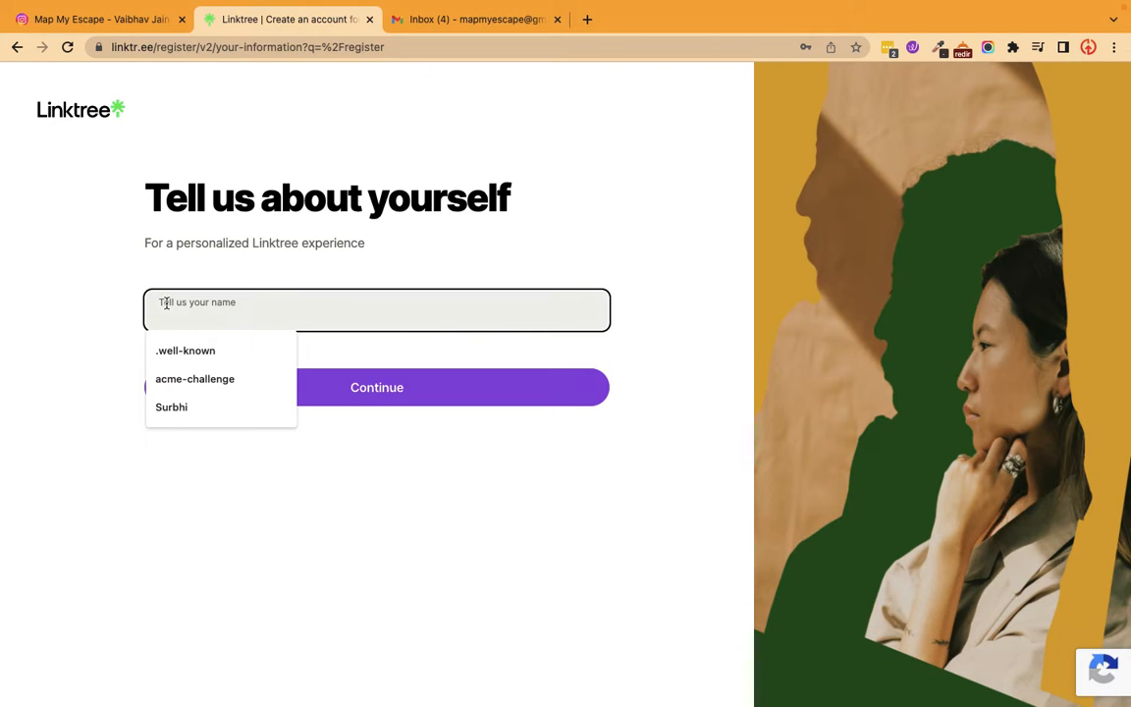
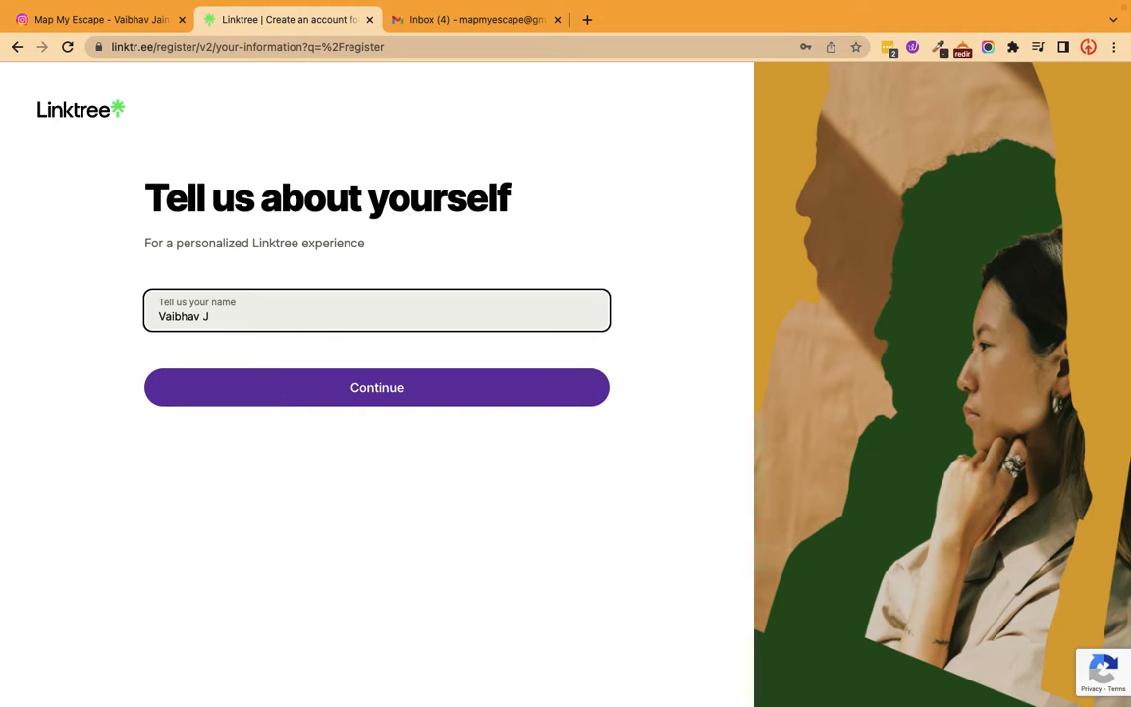
left_click(352, 397)
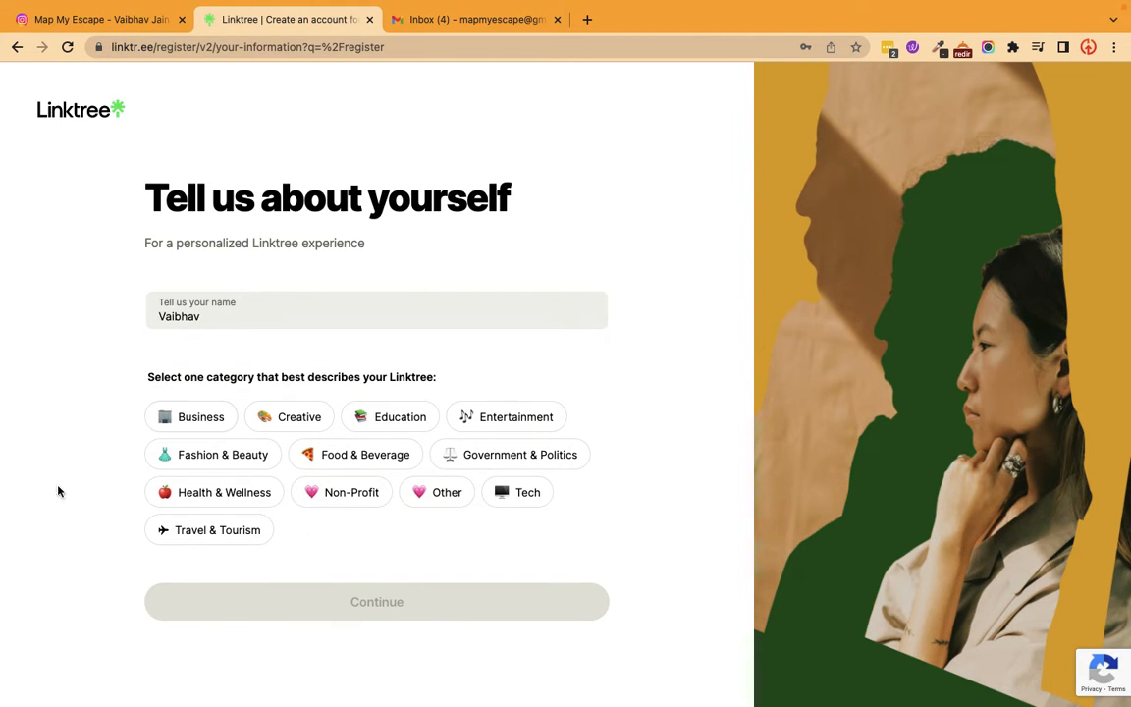
left_click(197, 531)
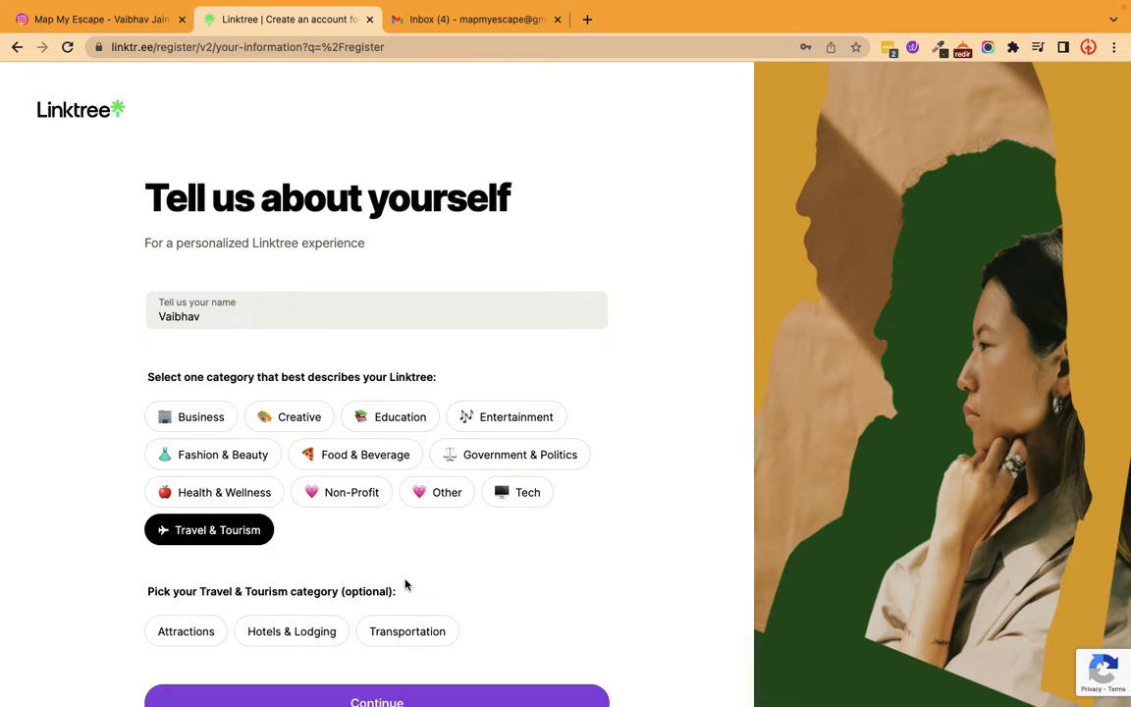
scroll(383, 569, "down", 1)
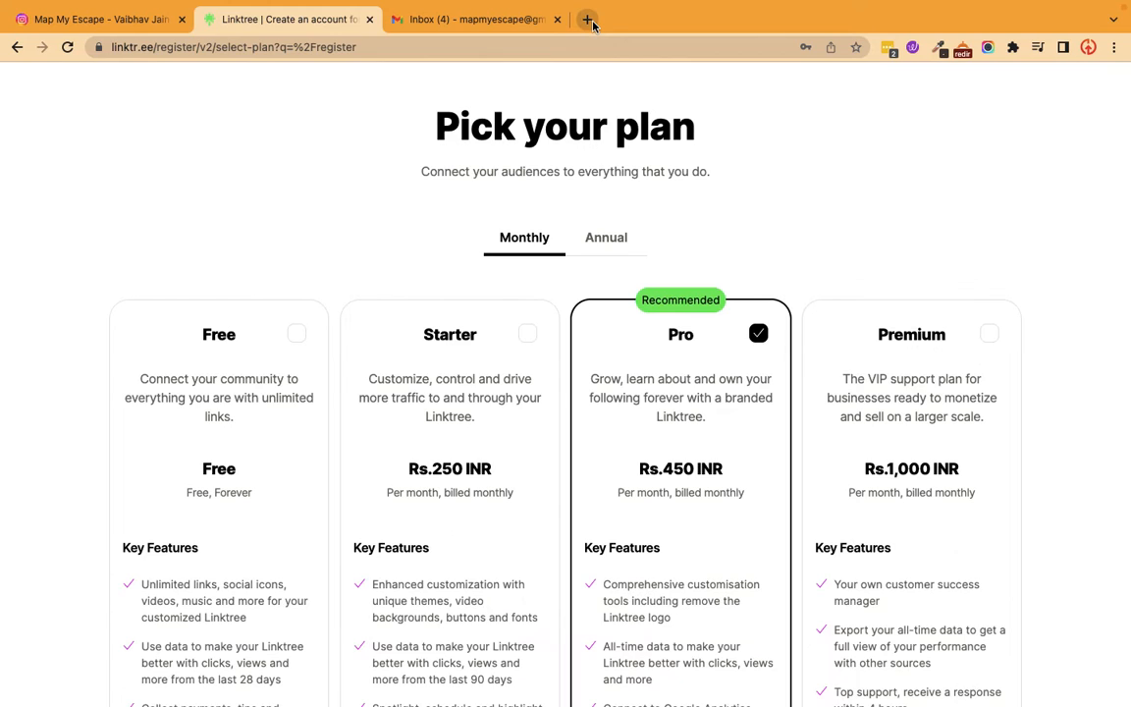
Open instagram.com in a new browser tab.
left_click(588, 20)
type("instagram.com")
key("Return")
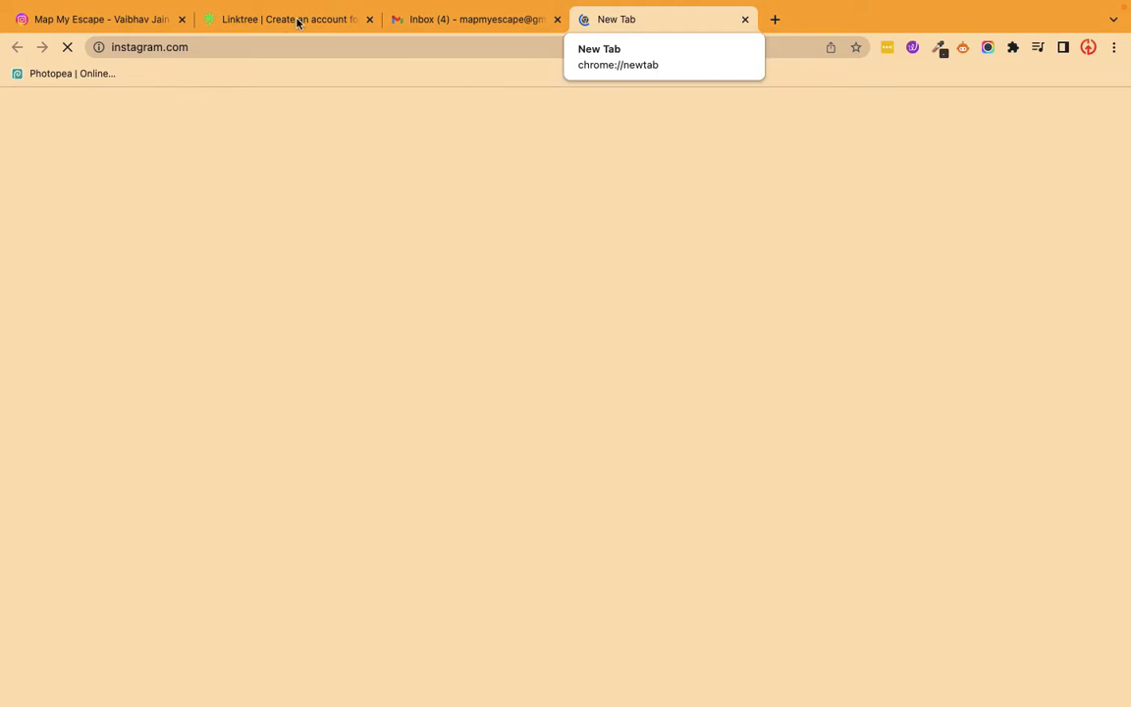
Return to the Linktree registration, select the Free plan, and continue to the new Linktree's admin page.
left_click(245, 20)
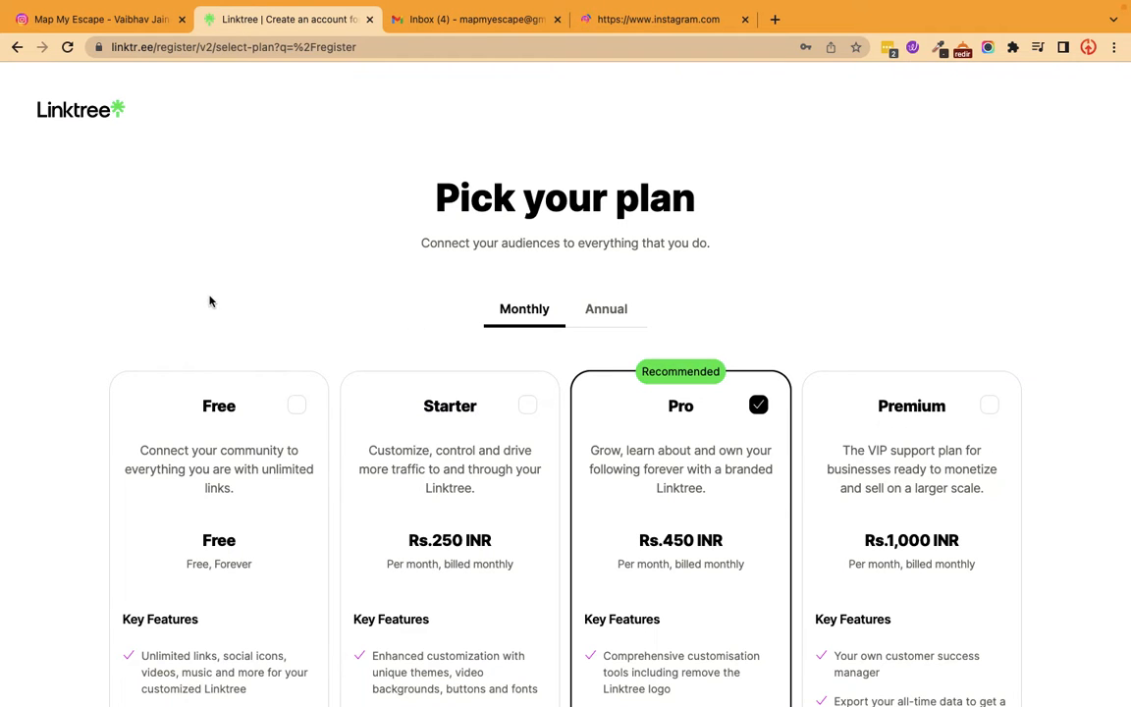
scroll(210, 302, "down", 3)
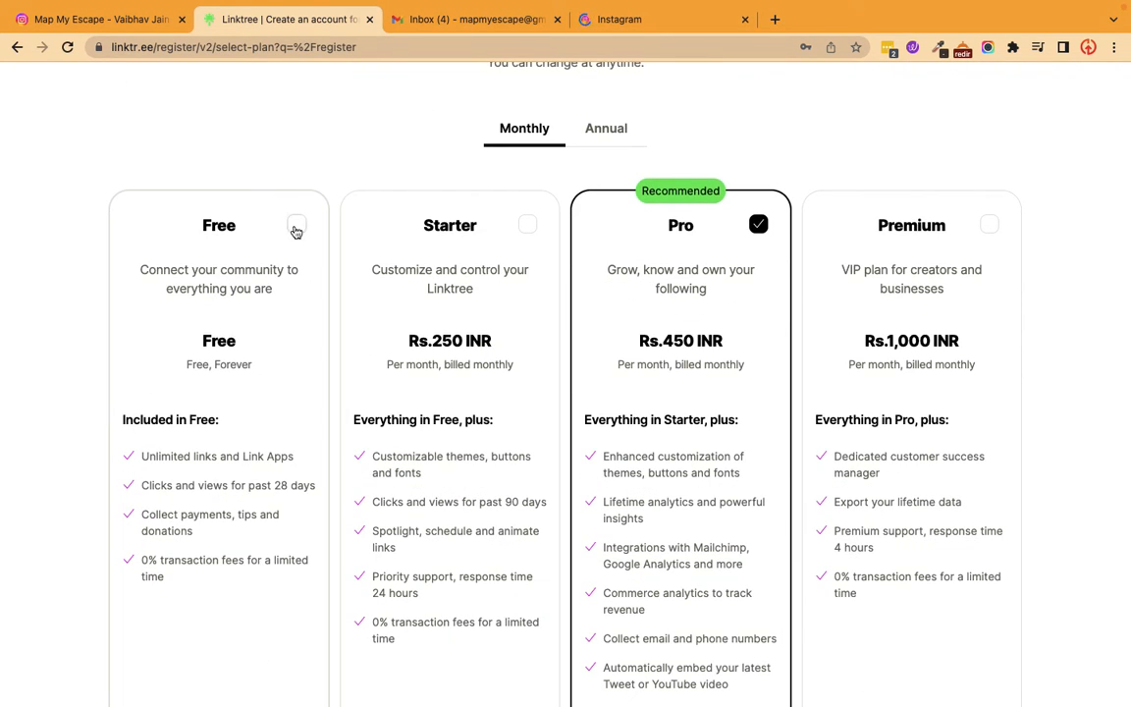
left_click(296, 227)
scroll(182, 346, "down", 4)
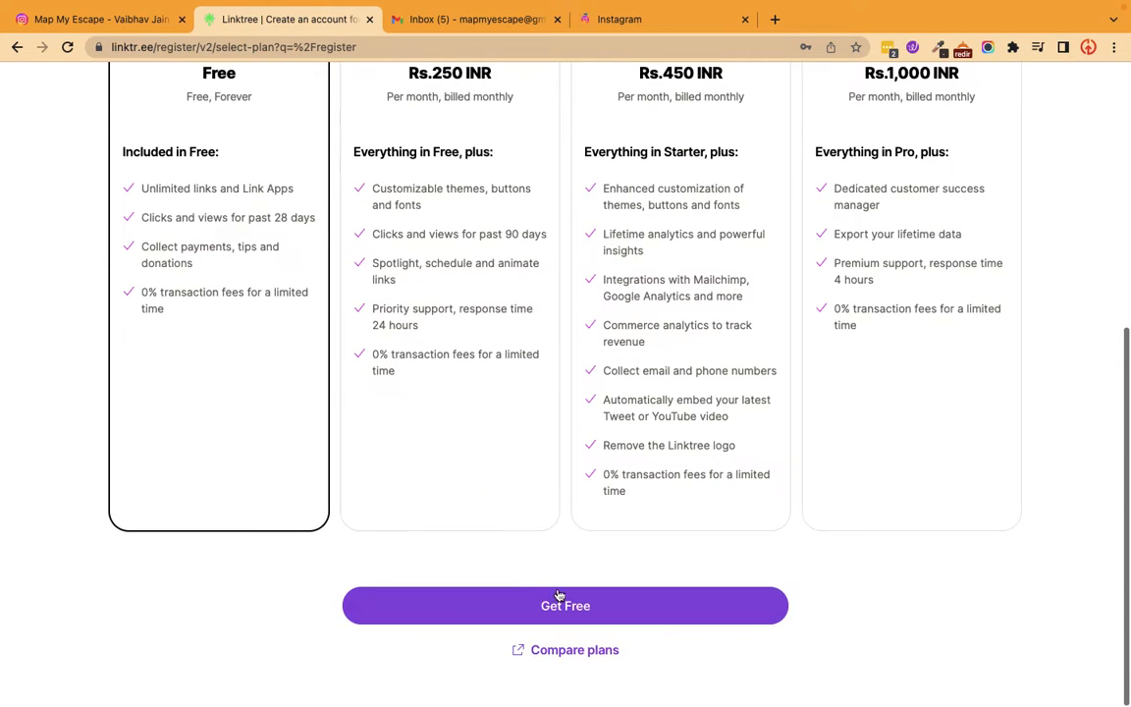
left_click(594, 609)
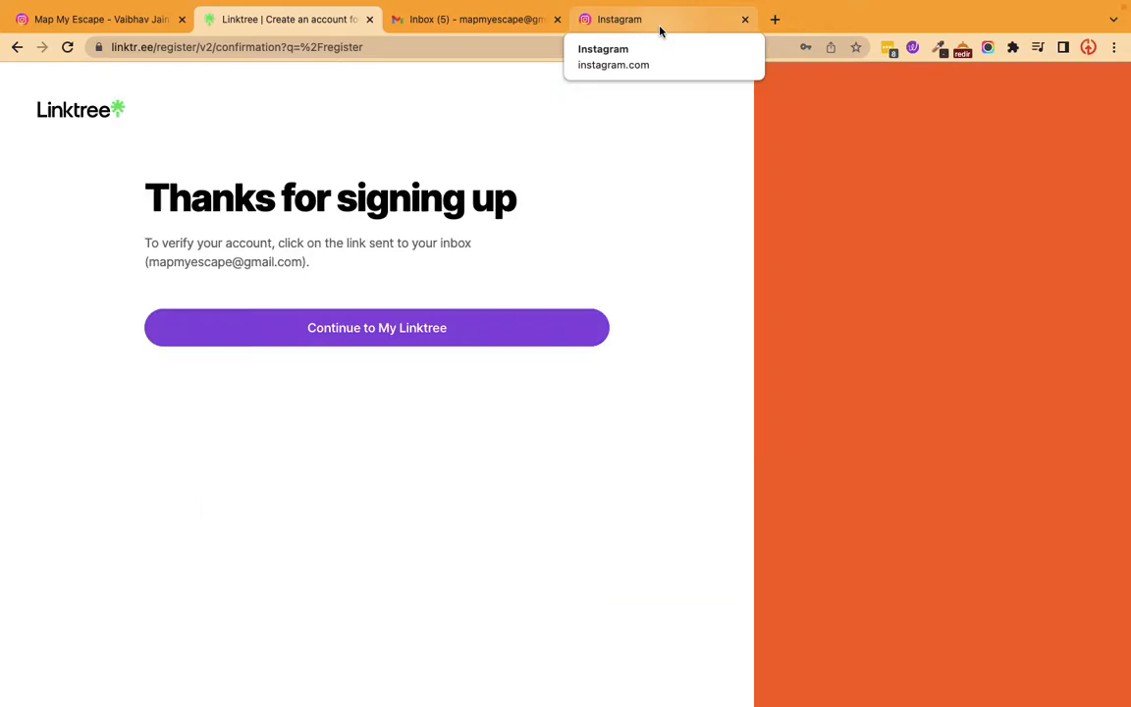
left_click(381, 337)
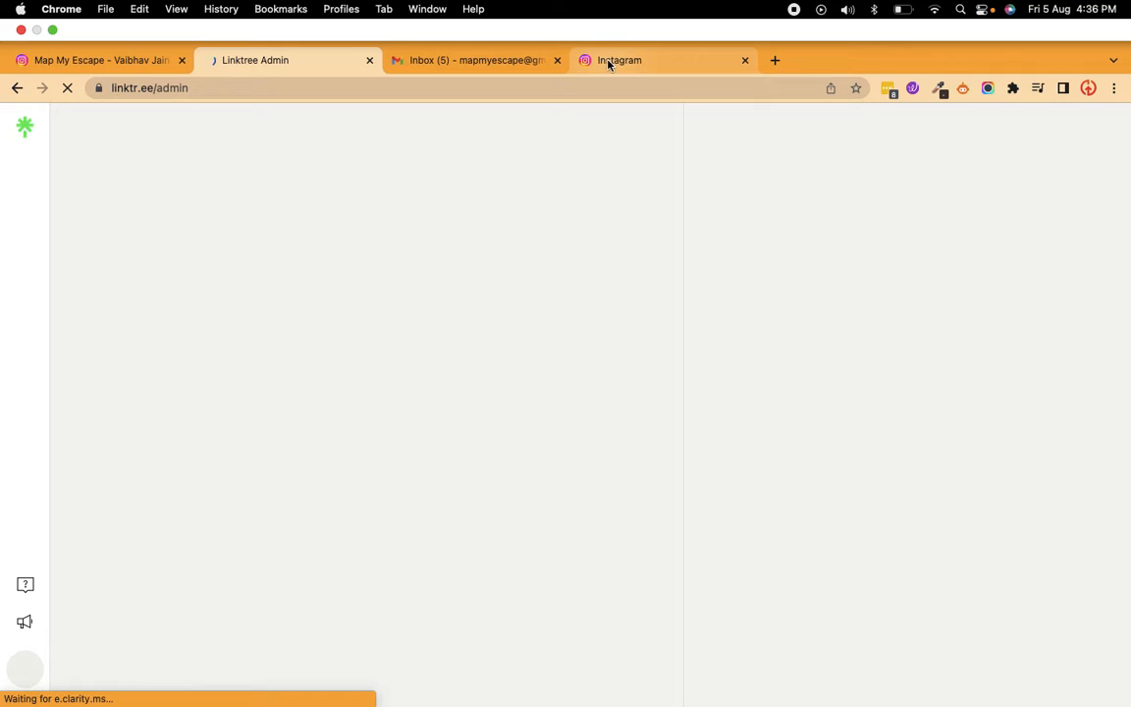
Switch to Instagram, open the digification profile, and view the Linktree page linked in its bio as an example.
left_click(610, 62)
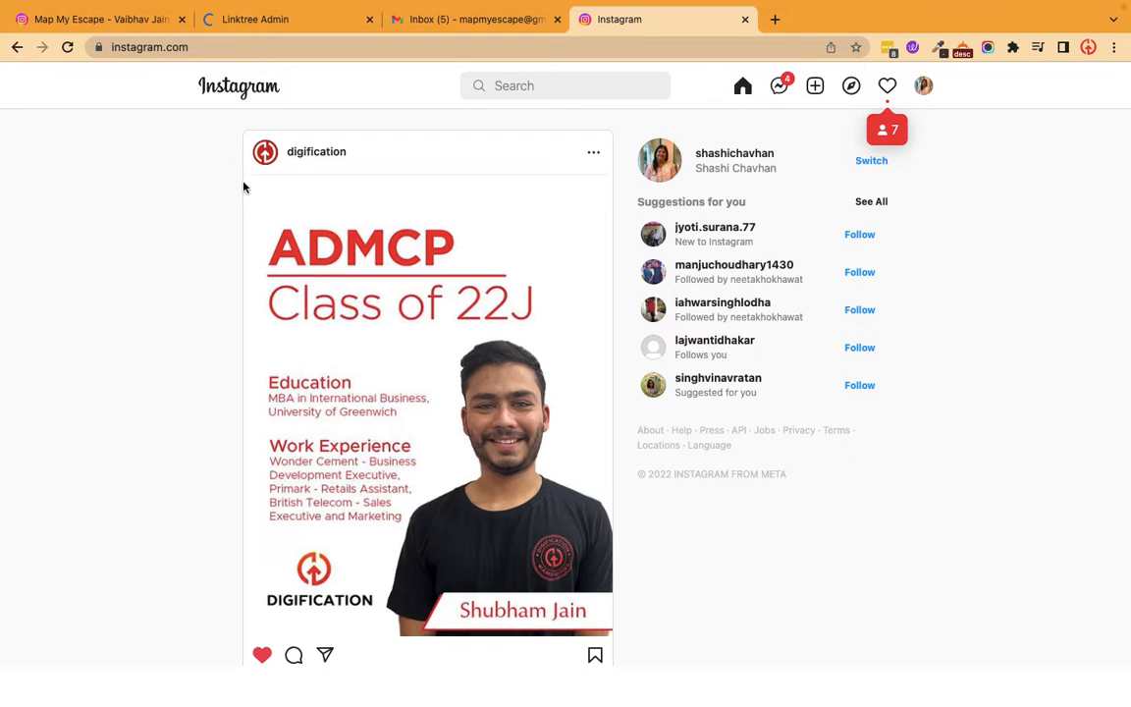
left_click(323, 156)
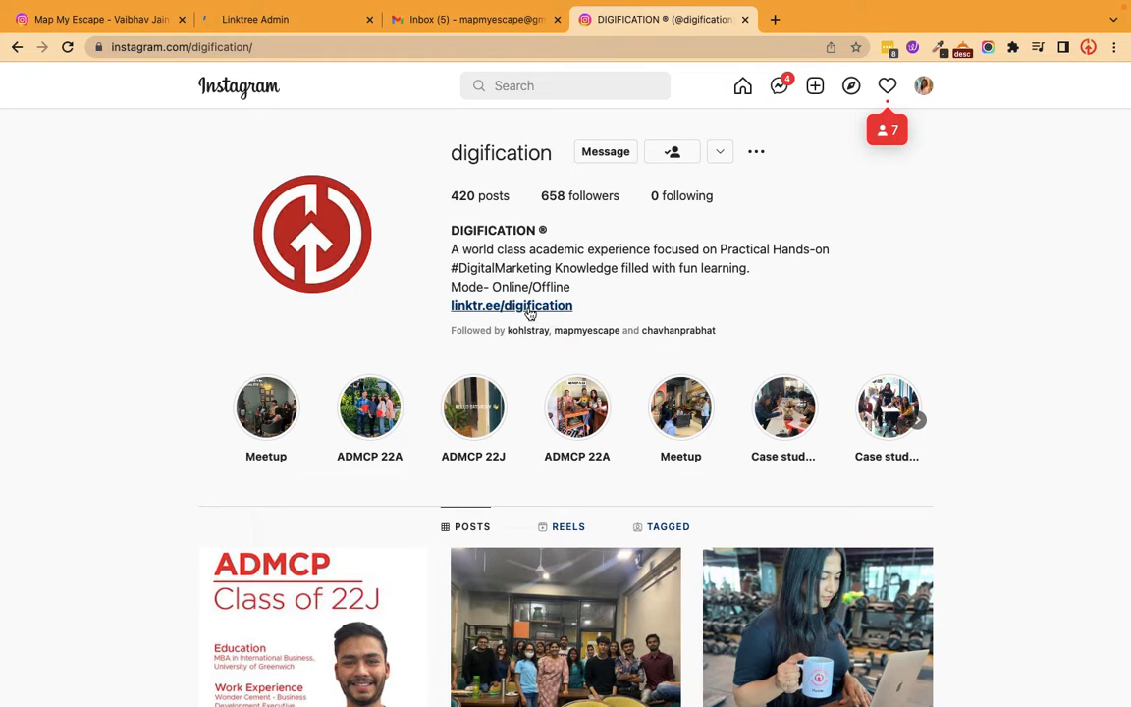
left_click(529, 308)
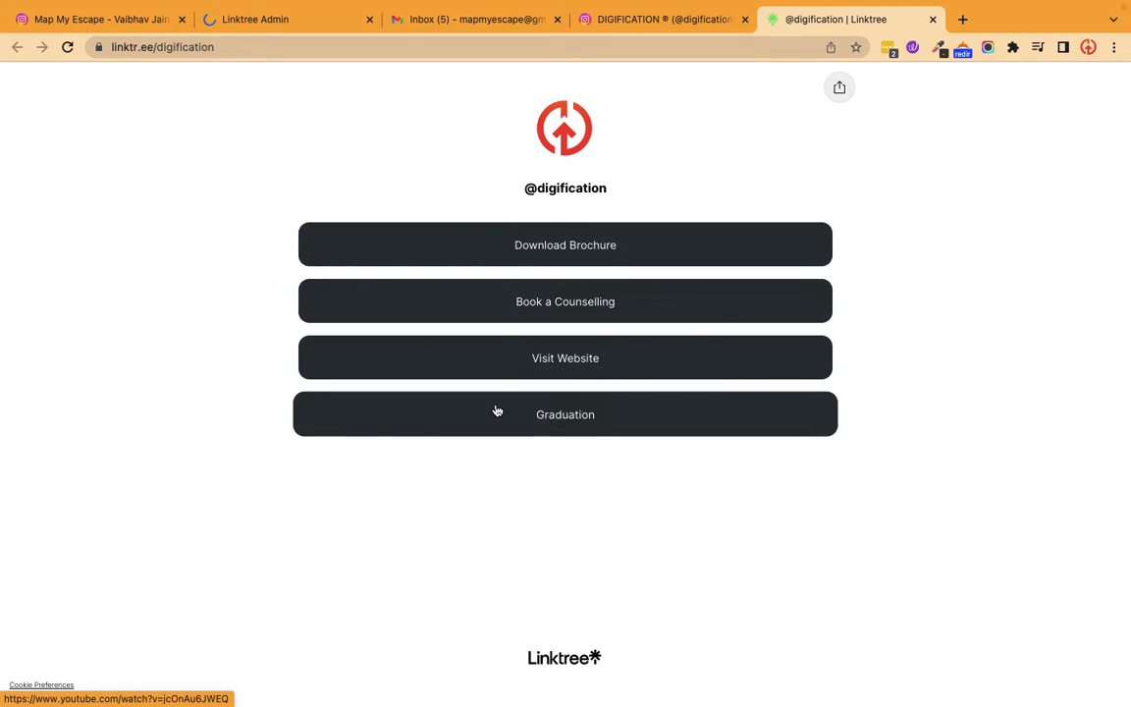
Verify the account's email through Linktree's activation message in Gmail, and return to the verified Linktree admin page.
left_click(302, 21)
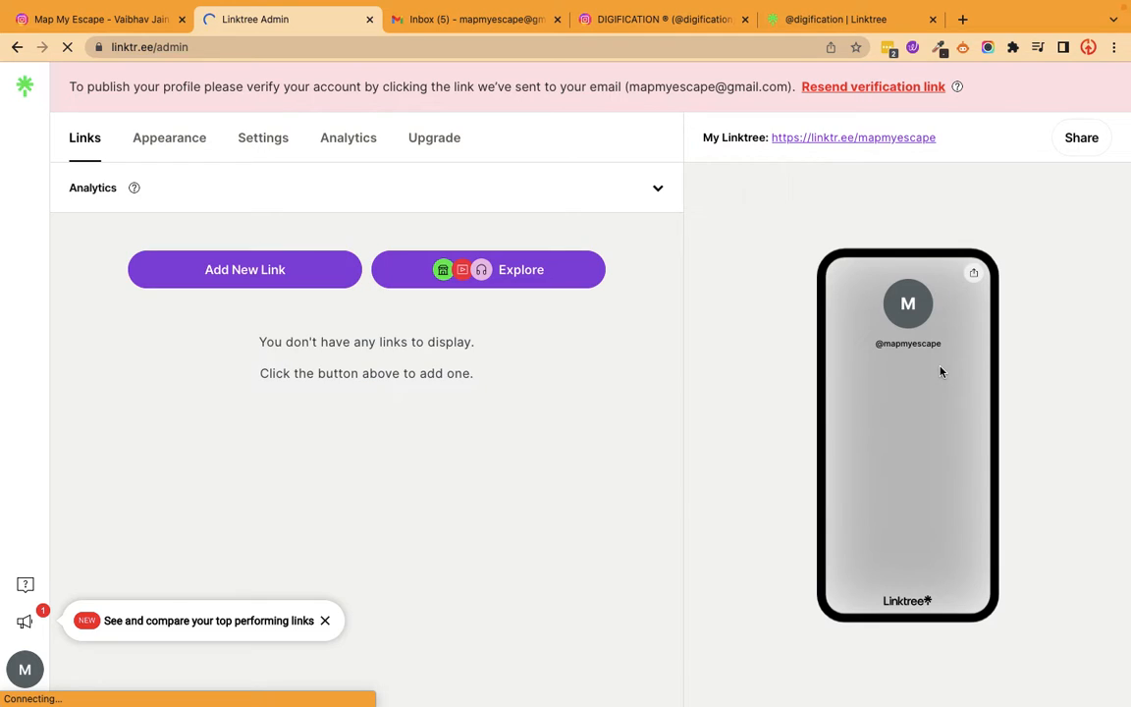
left_click(508, 32)
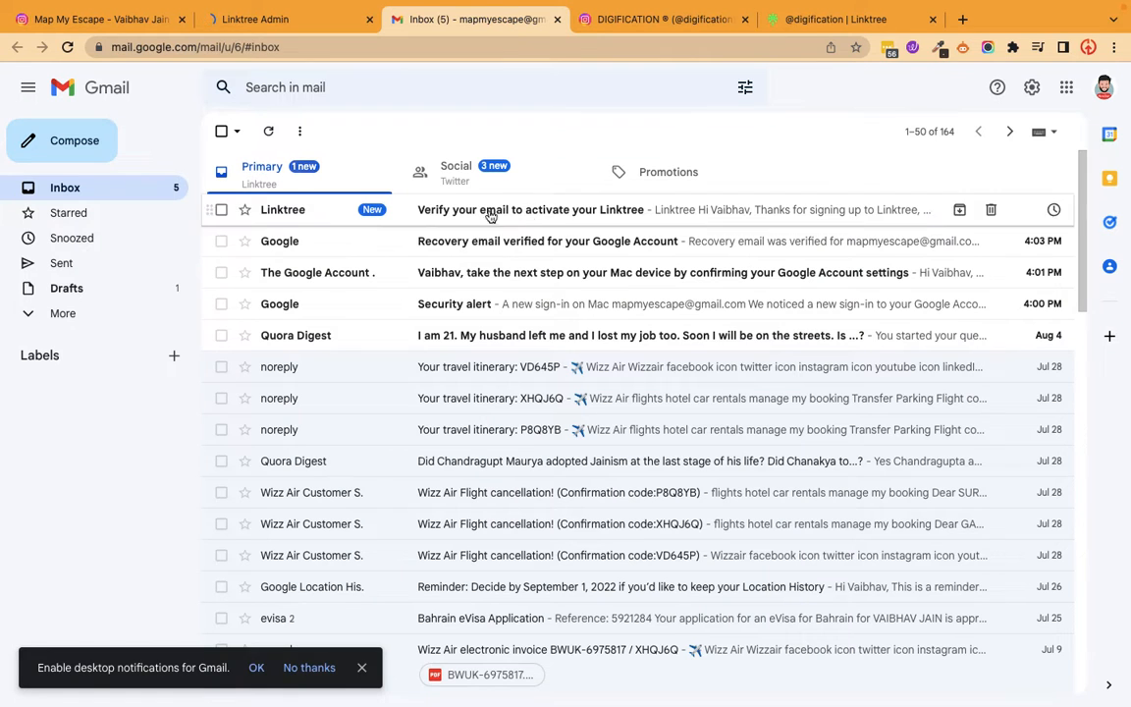
left_click(557, 211)
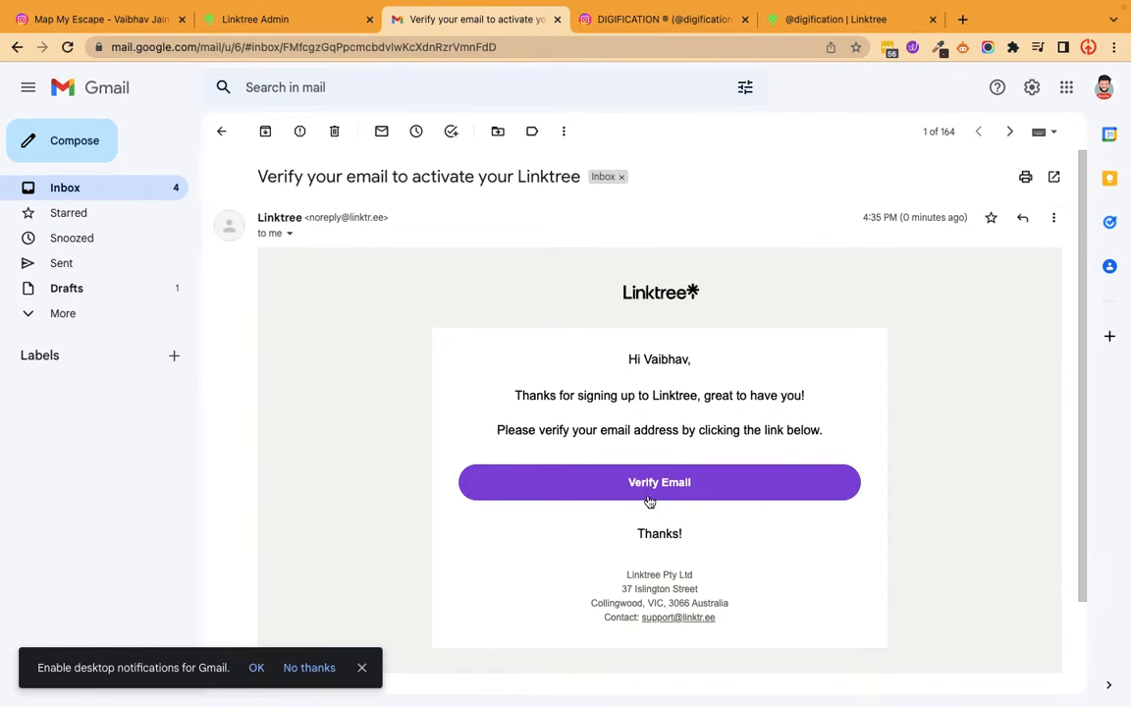
left_click(653, 491)
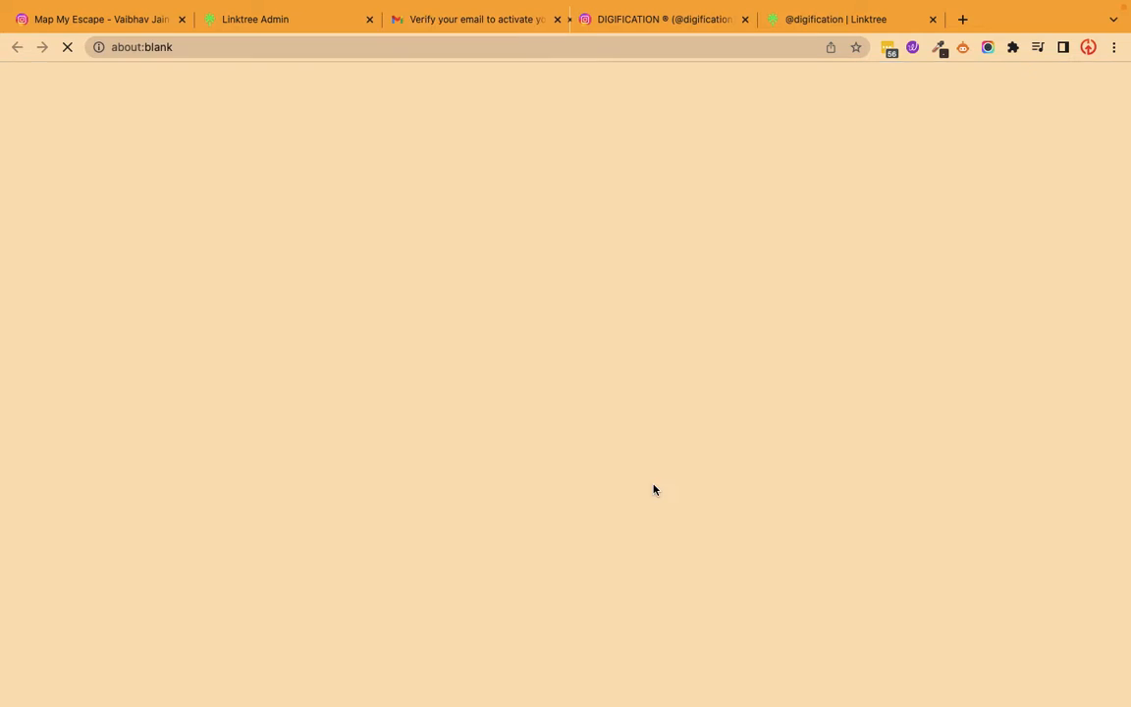
left_click(254, 27)
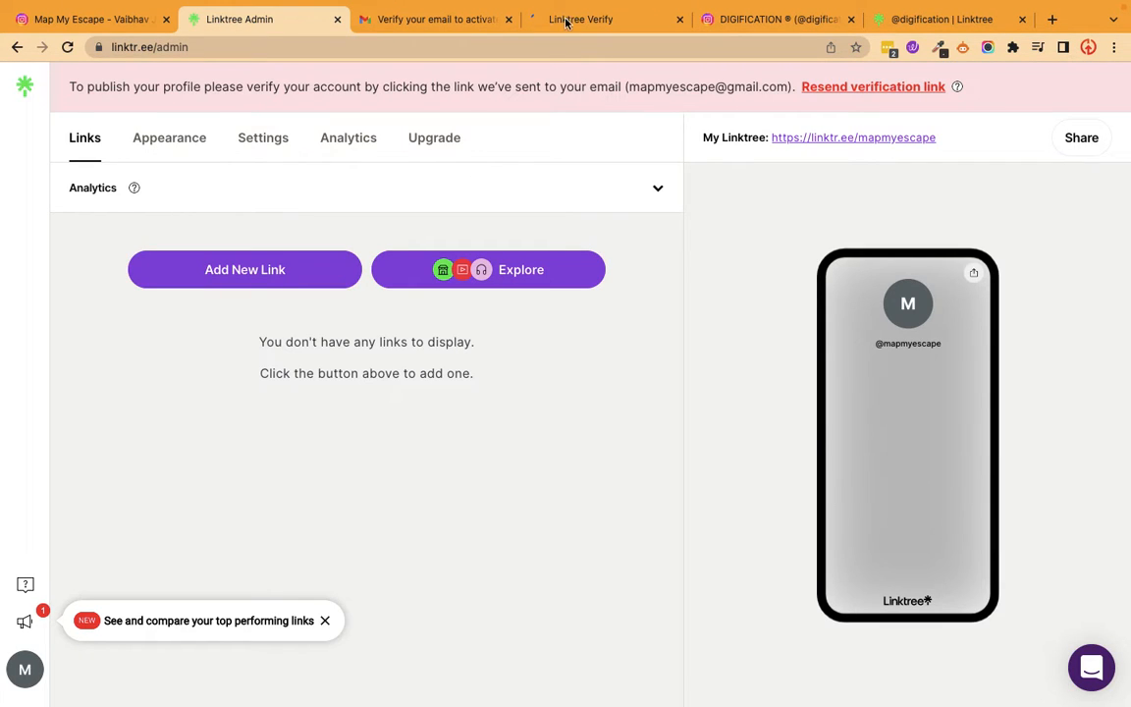
left_click(601, 27)
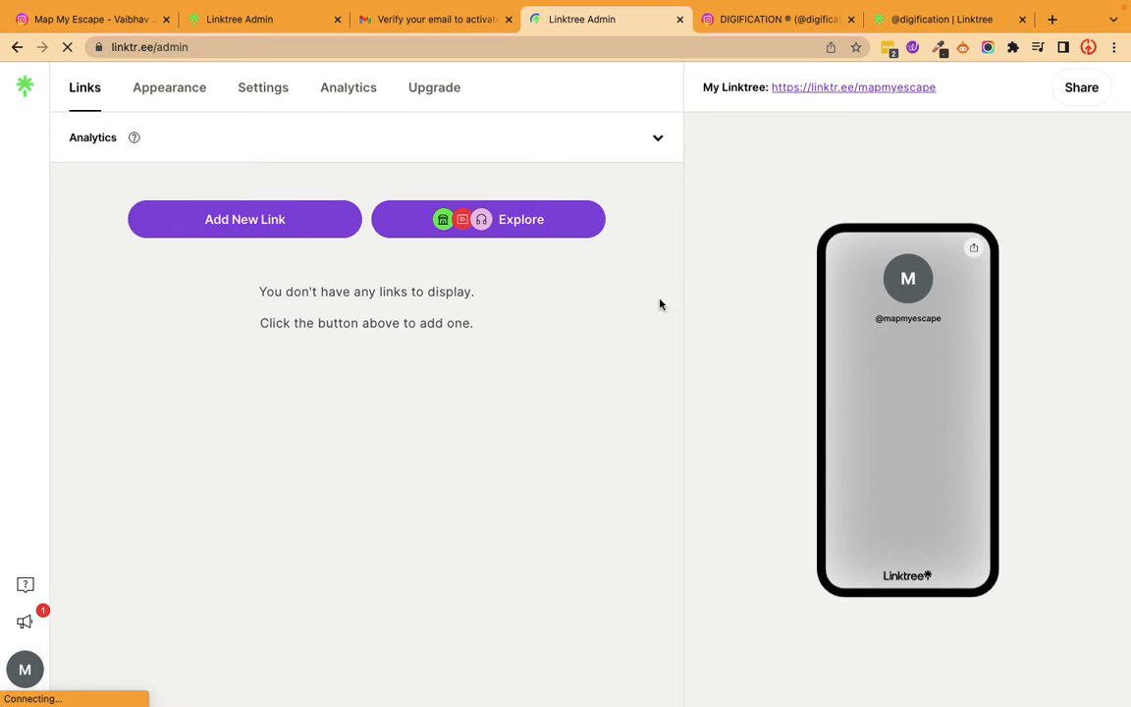
Add a new blank link to the Linktree and open mapmyescape.com in a new browser tab.
left_click(248, 221)
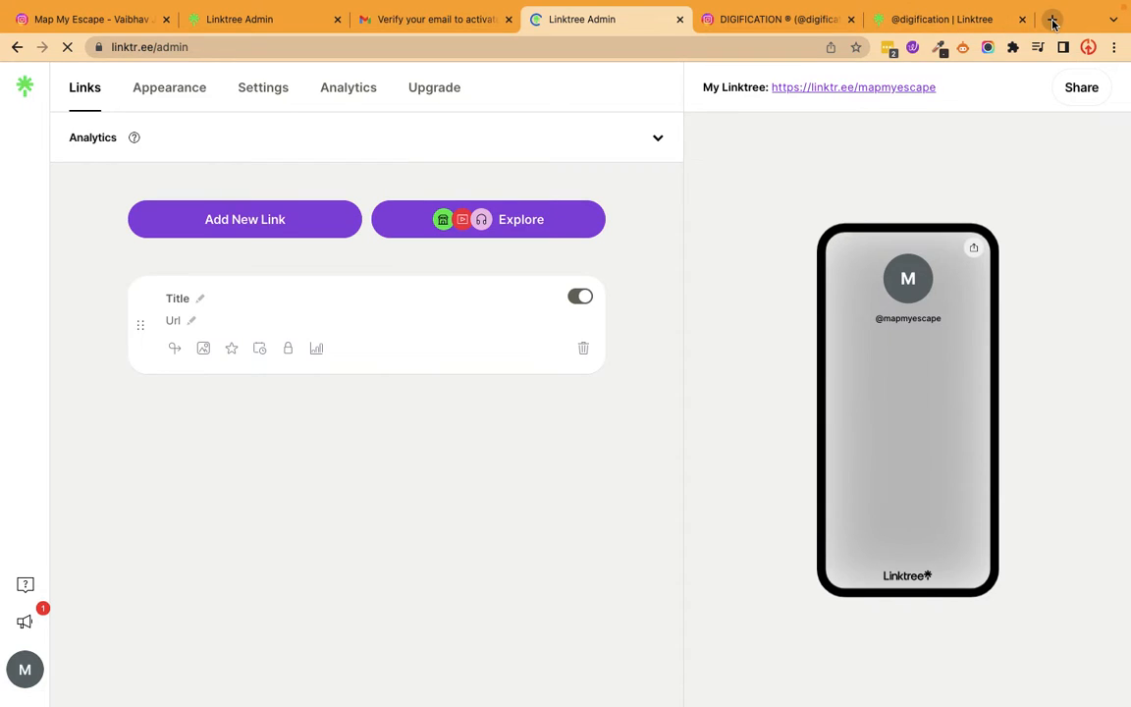
left_click(1052, 19)
type("web")
key("Right")
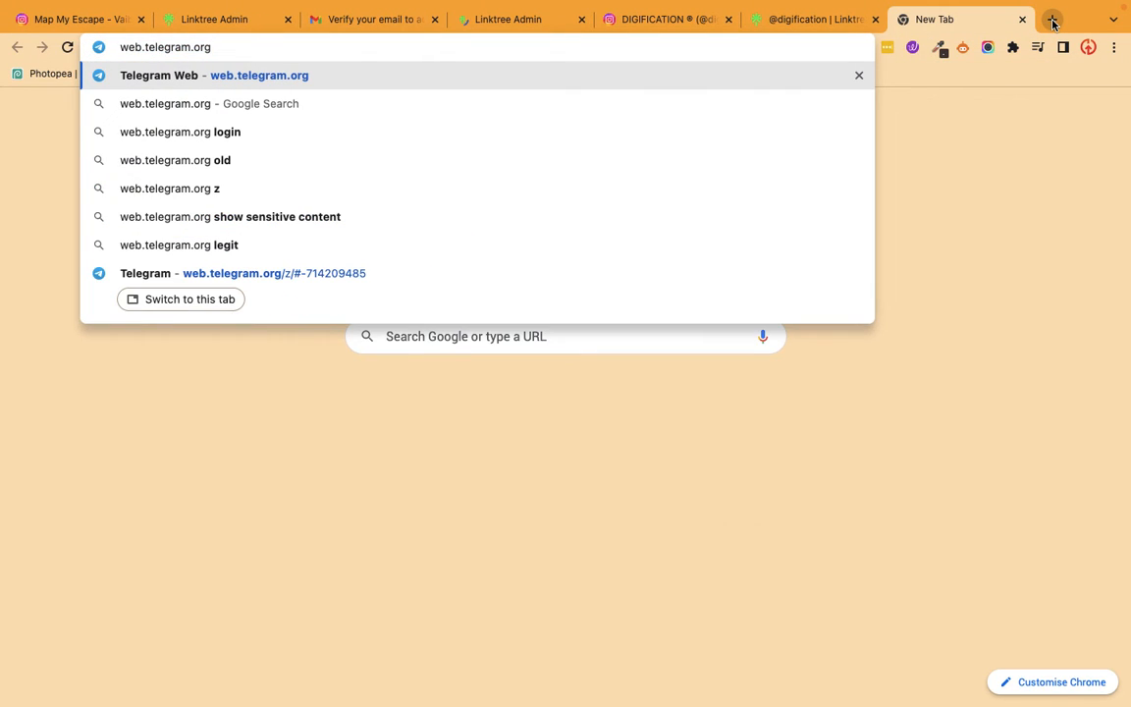
key("super+a")
type("ma")
key("Right")
key("Return")
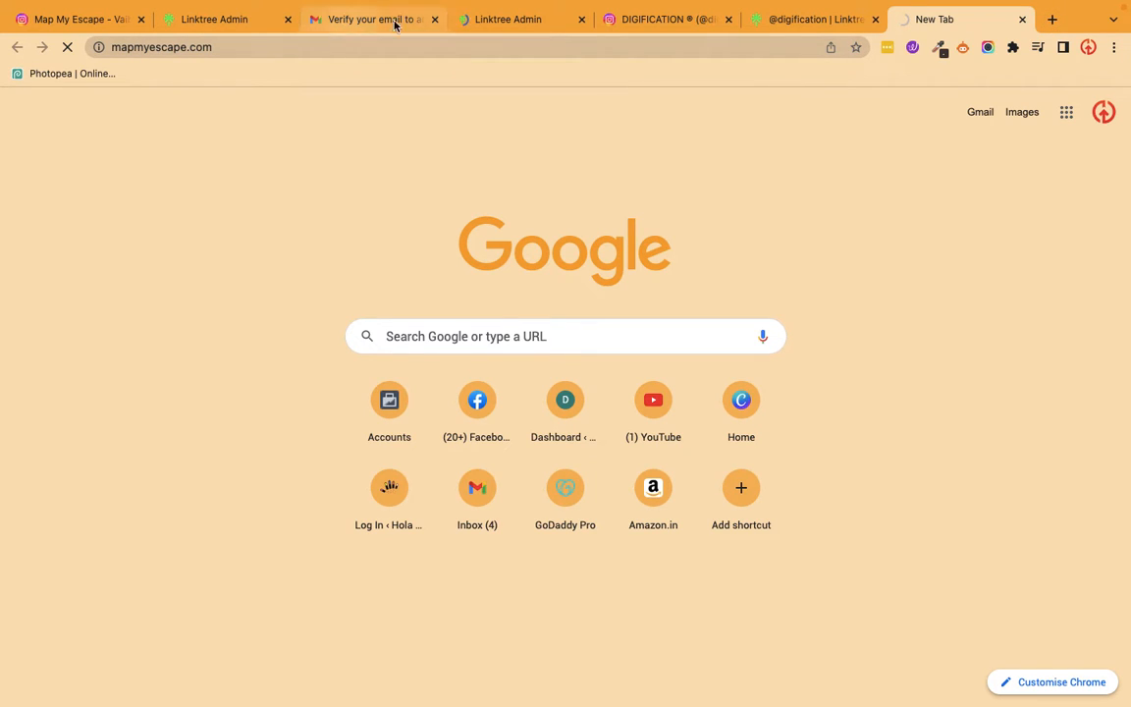
Return to the verified Linktree admin page and title the new link "Visit Website".
left_click(490, 20)
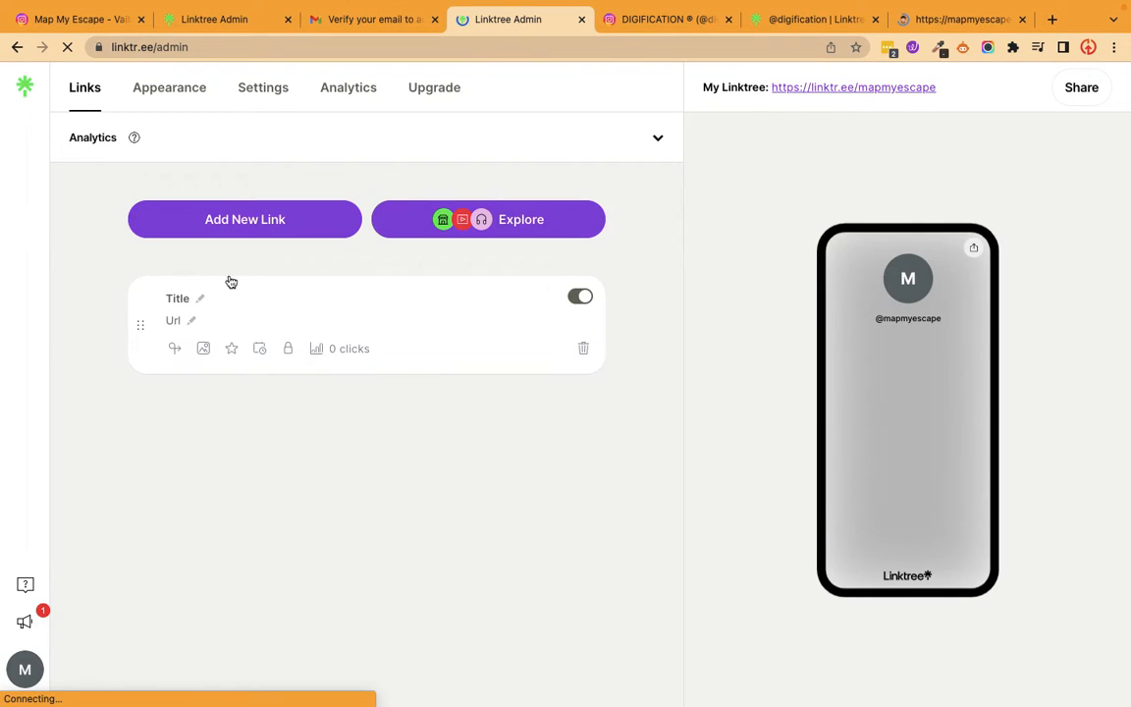
left_click(200, 303)
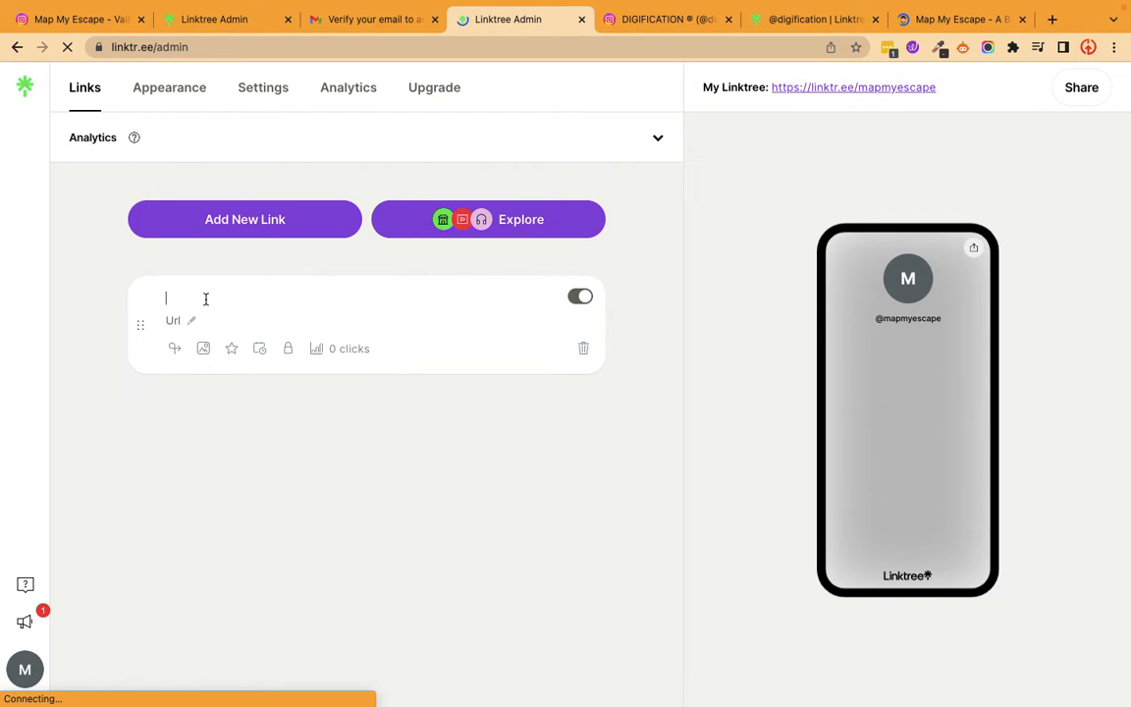
type("Visit Website")
left_click(194, 320)
left_click(926, 20)
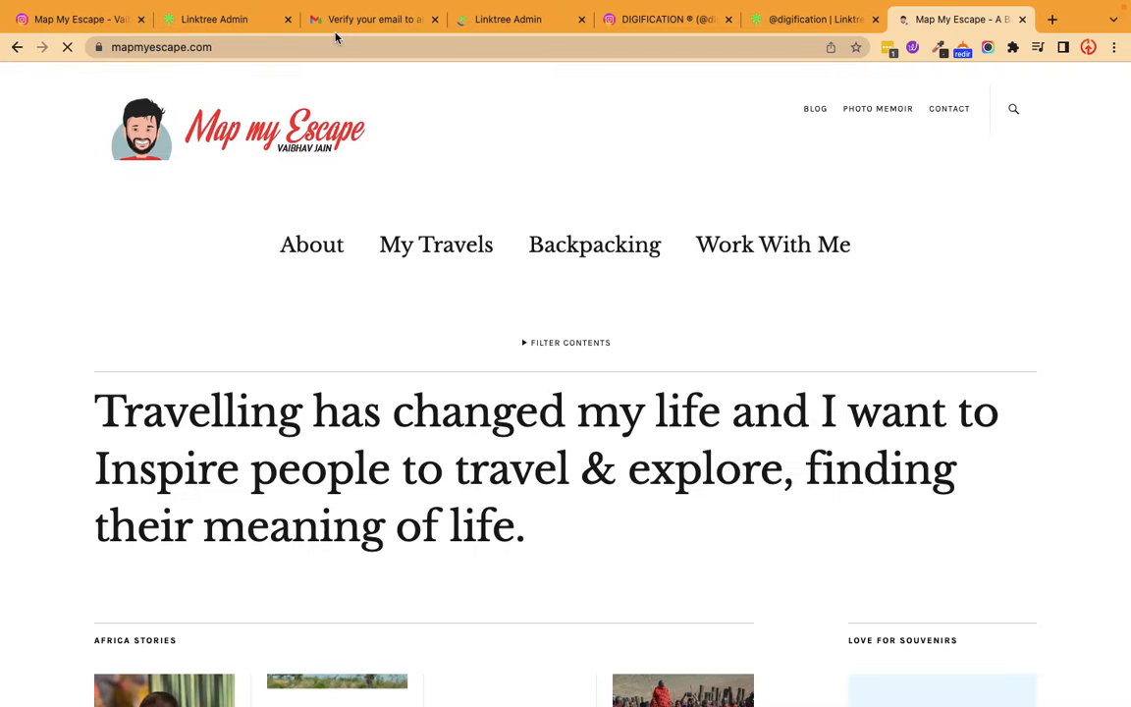
left_click(324, 45)
key("super+c")
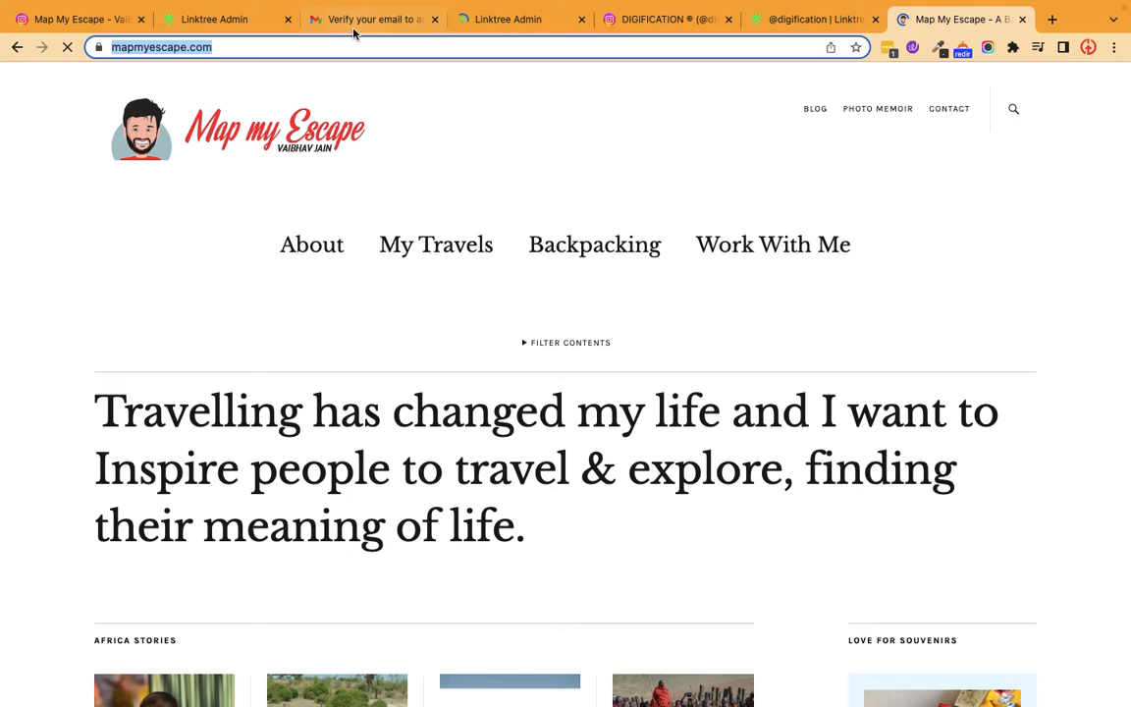
left_click(207, 20)
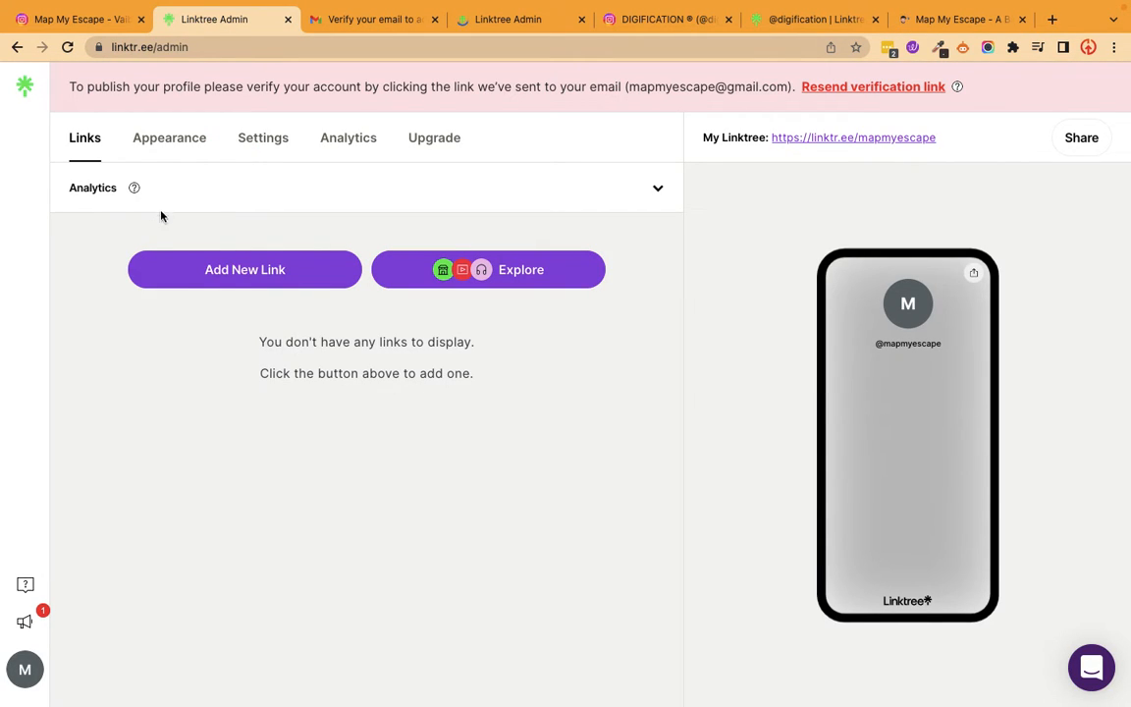
left_click(475, 29)
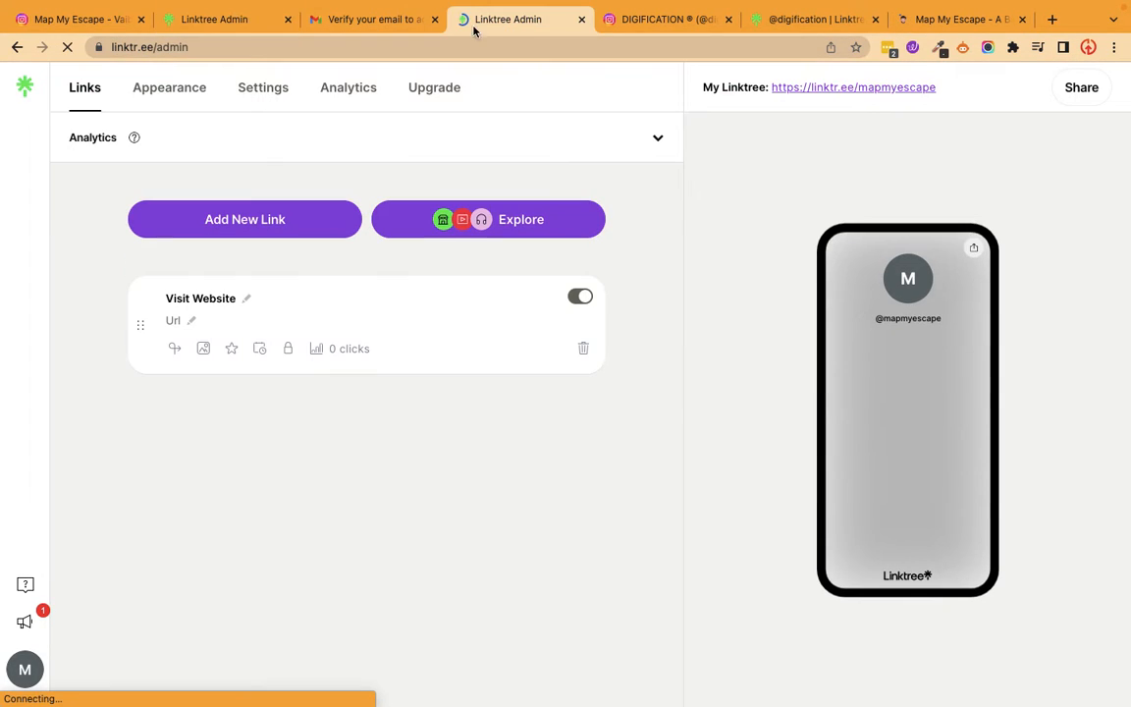
left_click(288, 19)
left_click(191, 324)
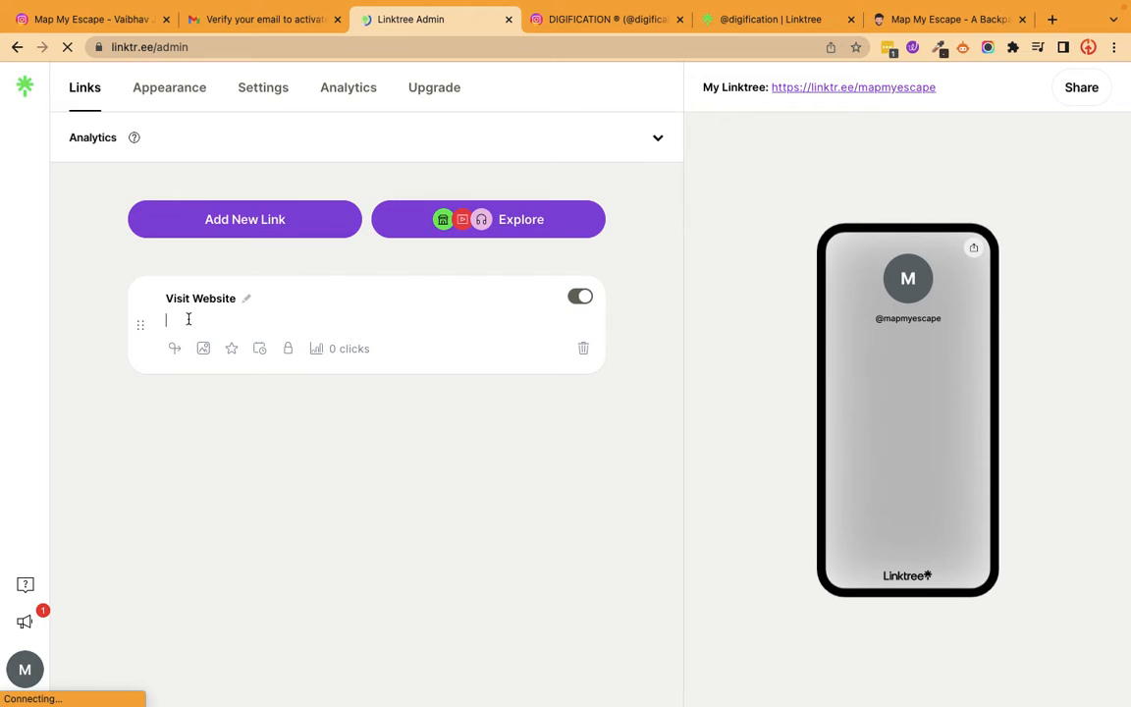
key("super+v")
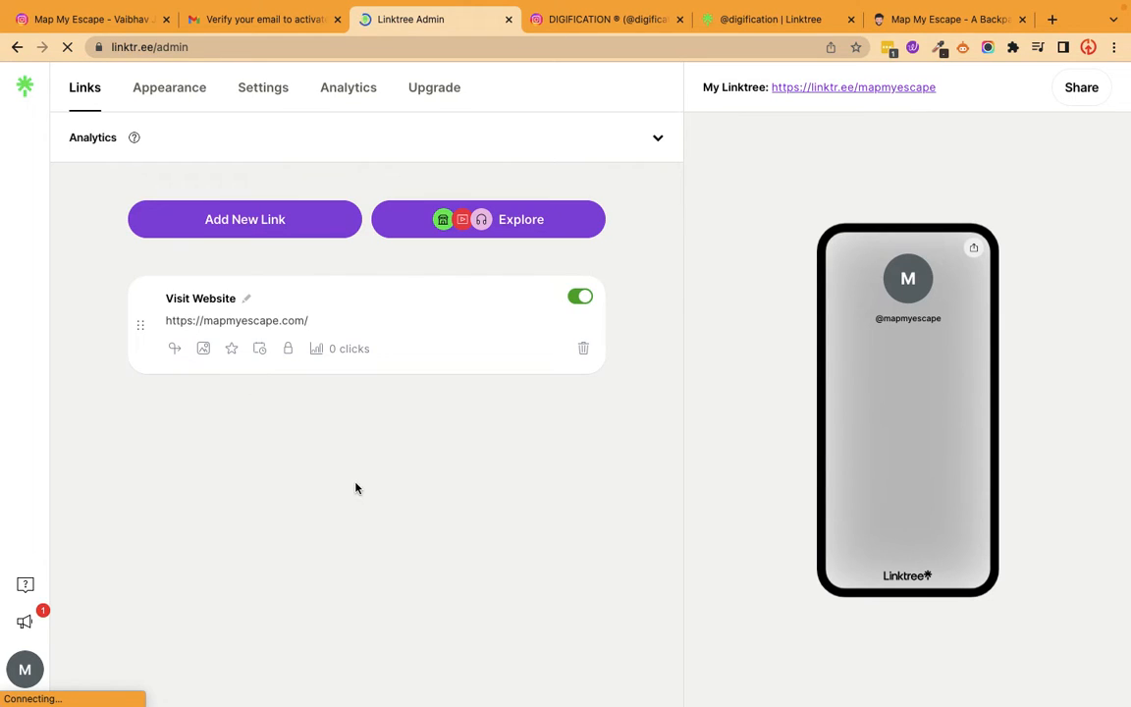
left_click(356, 488)
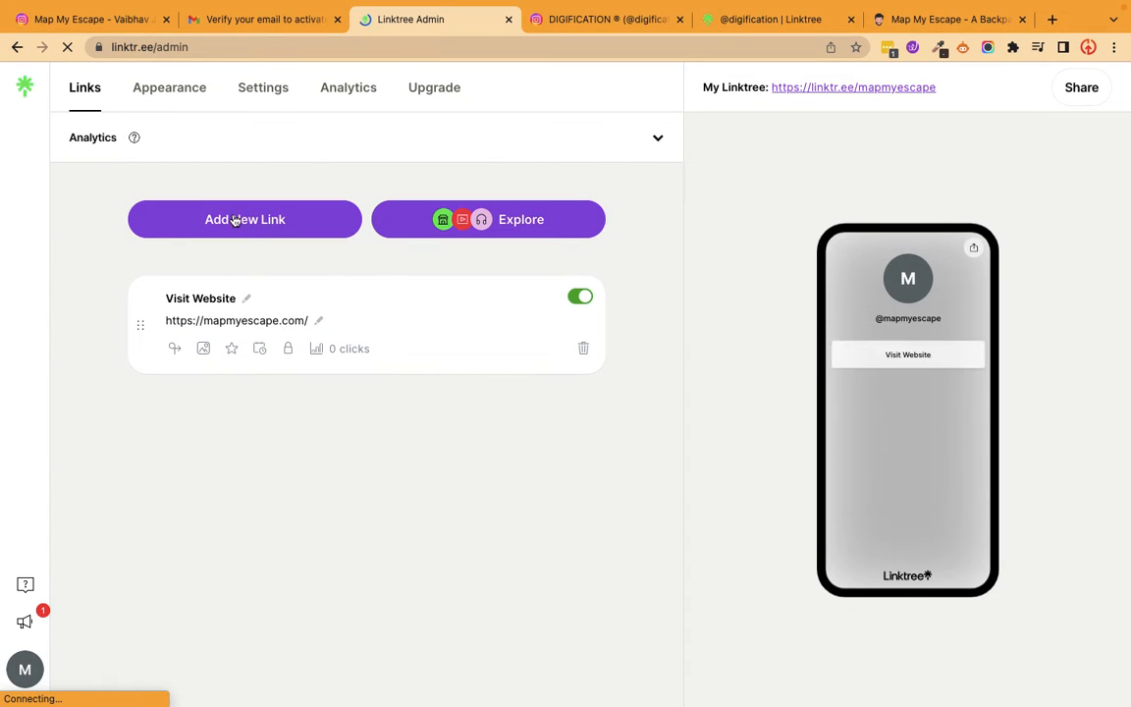
Add a second link, place it below Visit Website, and title it "Book a Consultation".
left_click(224, 223)
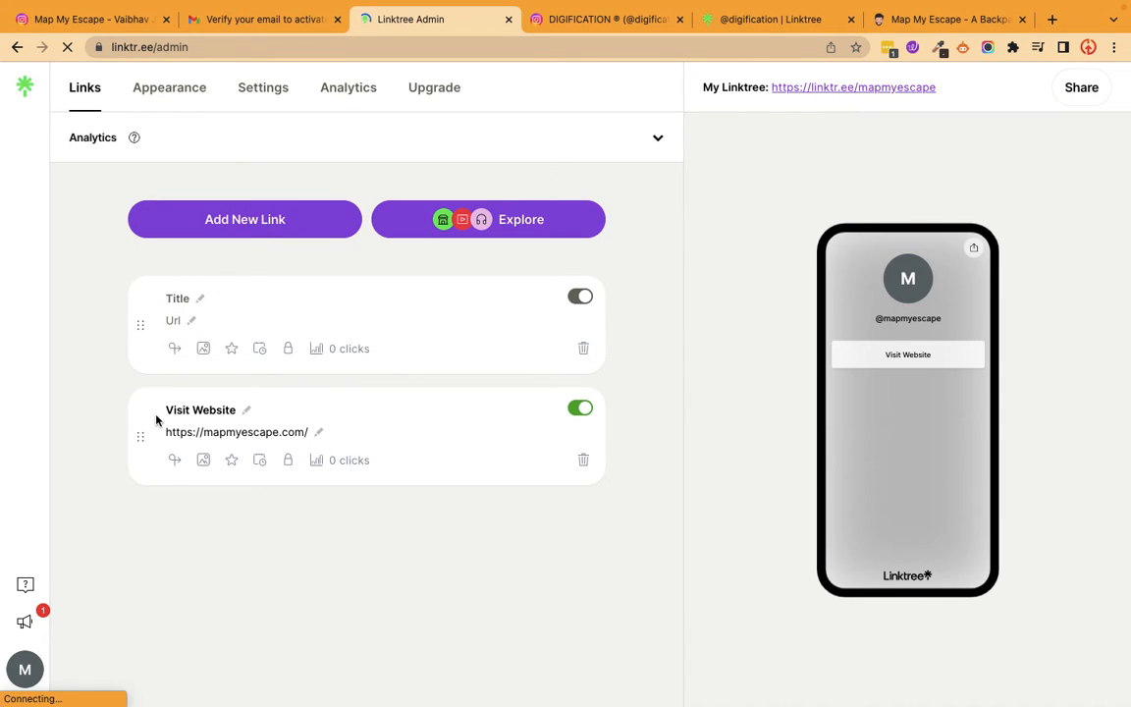
left_click_drag(143, 434, 141, 274)
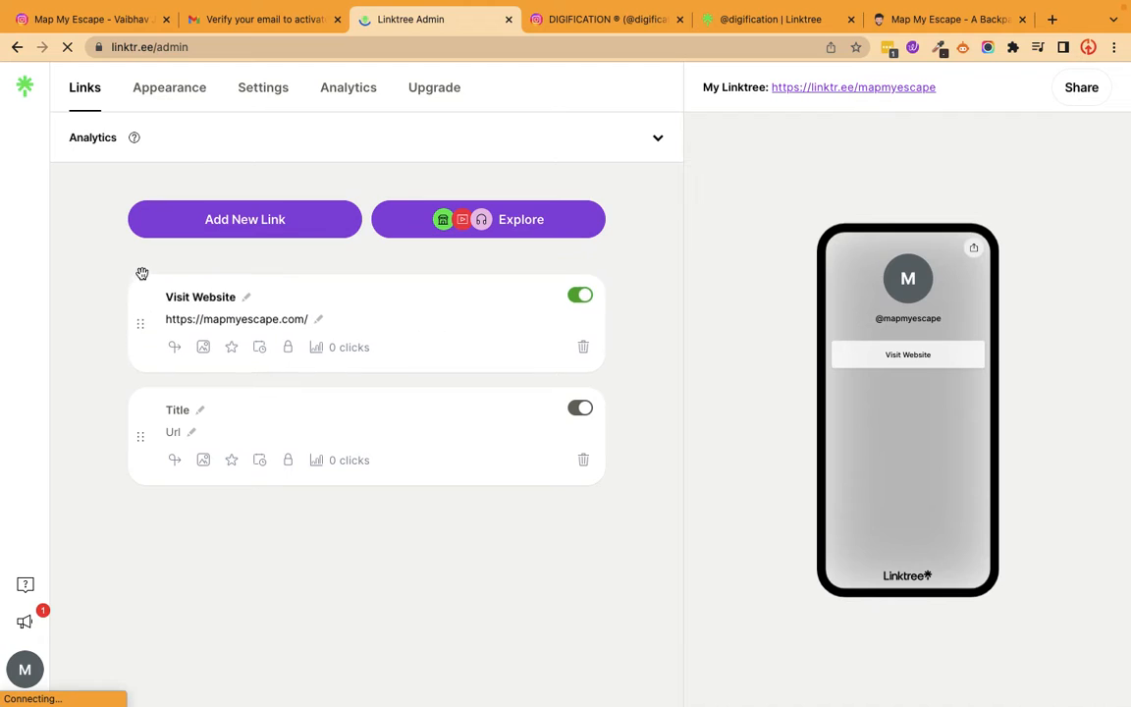
left_click(202, 411)
type("Book a Cons")
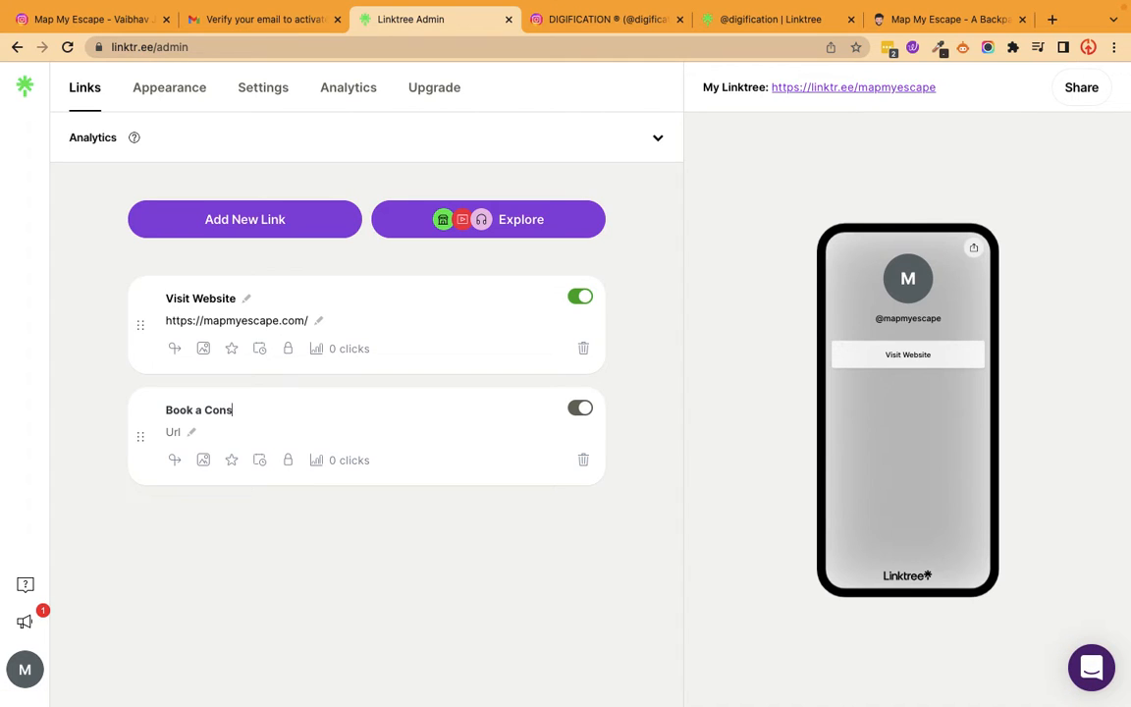
type("ultation")
left_click(194, 433)
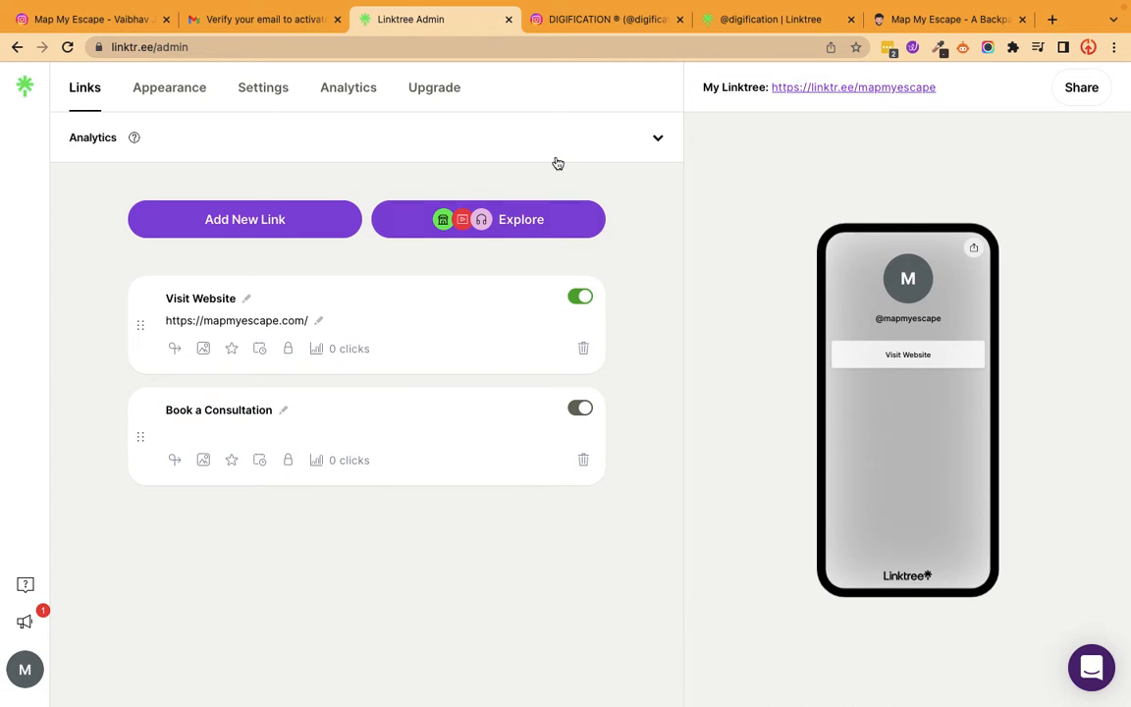
mouse_move(730, 683)
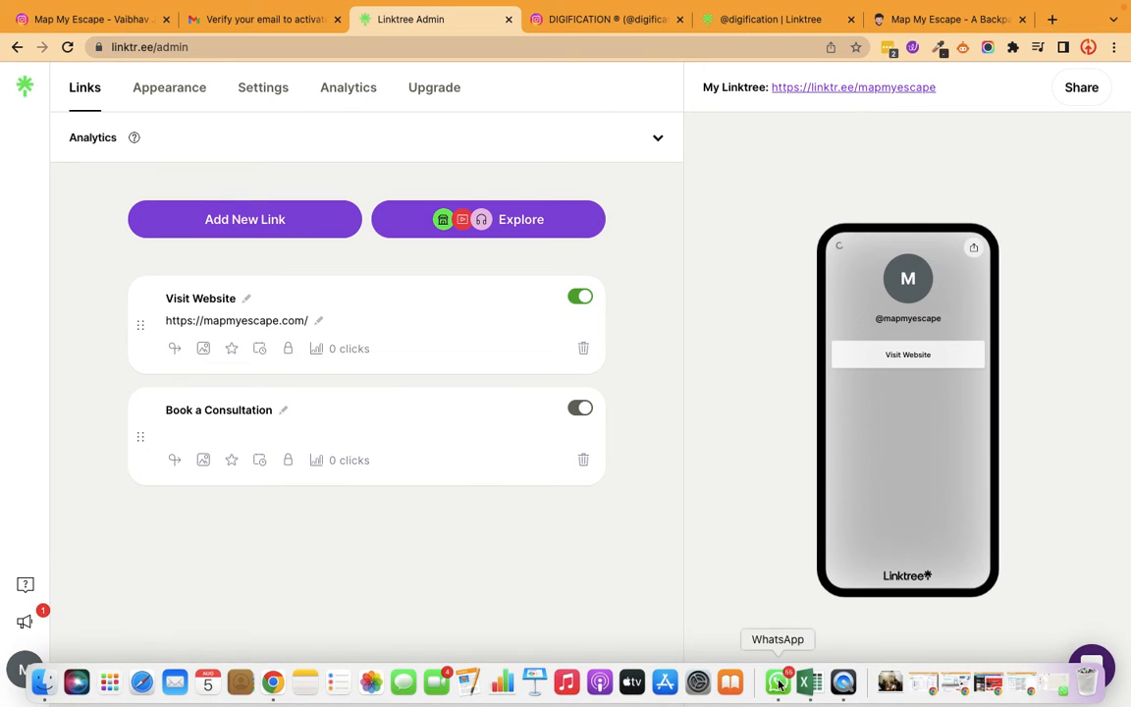
left_click(777, 681)
left_click_drag(993, 586, 851, 579)
key("super+c")
key("super+Tab")
left_click(187, 434)
key("super+v")
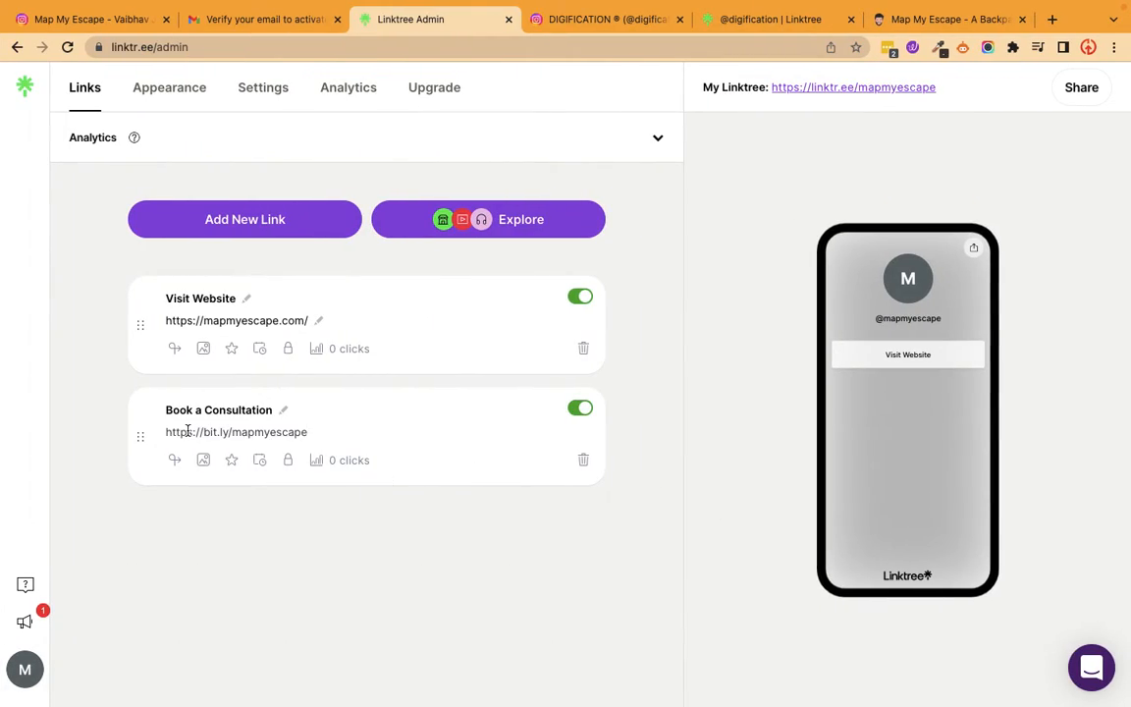
left_click(730, 417)
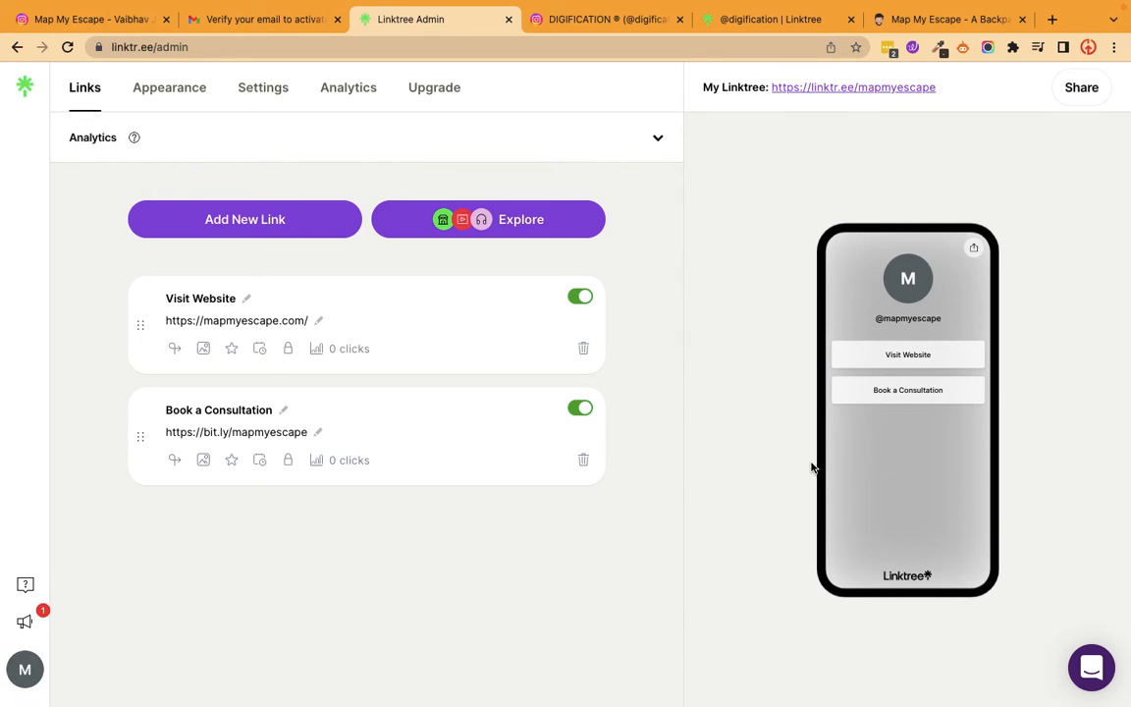
Open the Linktree's appearance settings and apply the Miami theme.
left_click(144, 98)
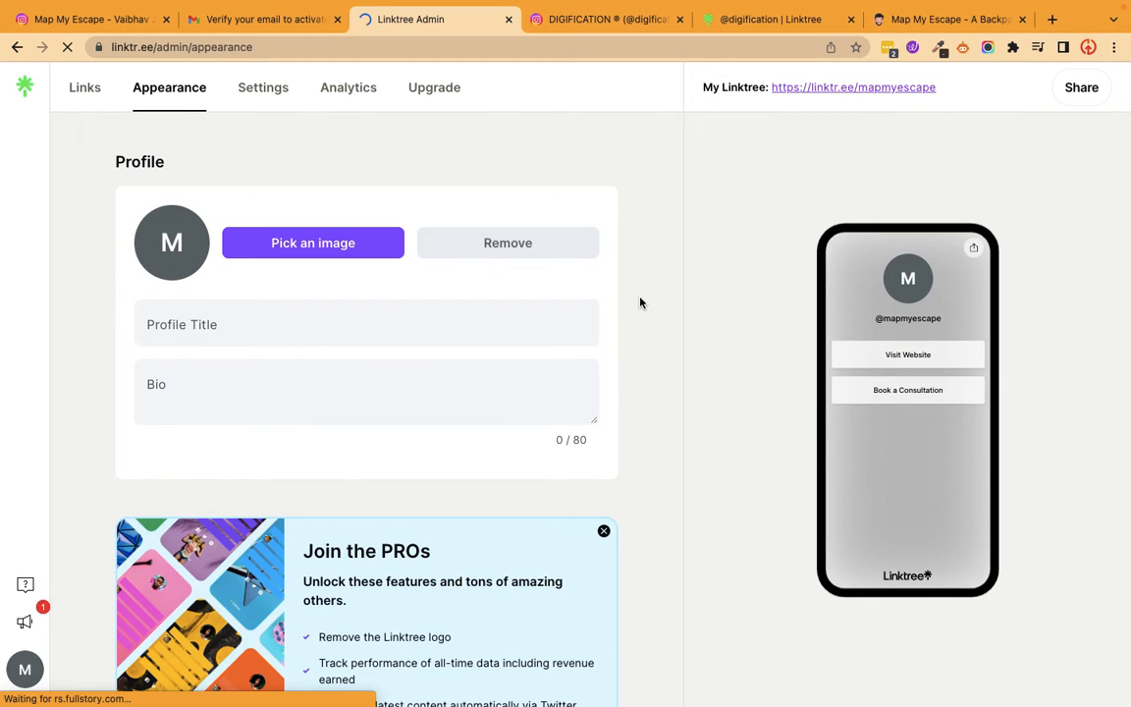
left_click(274, 307)
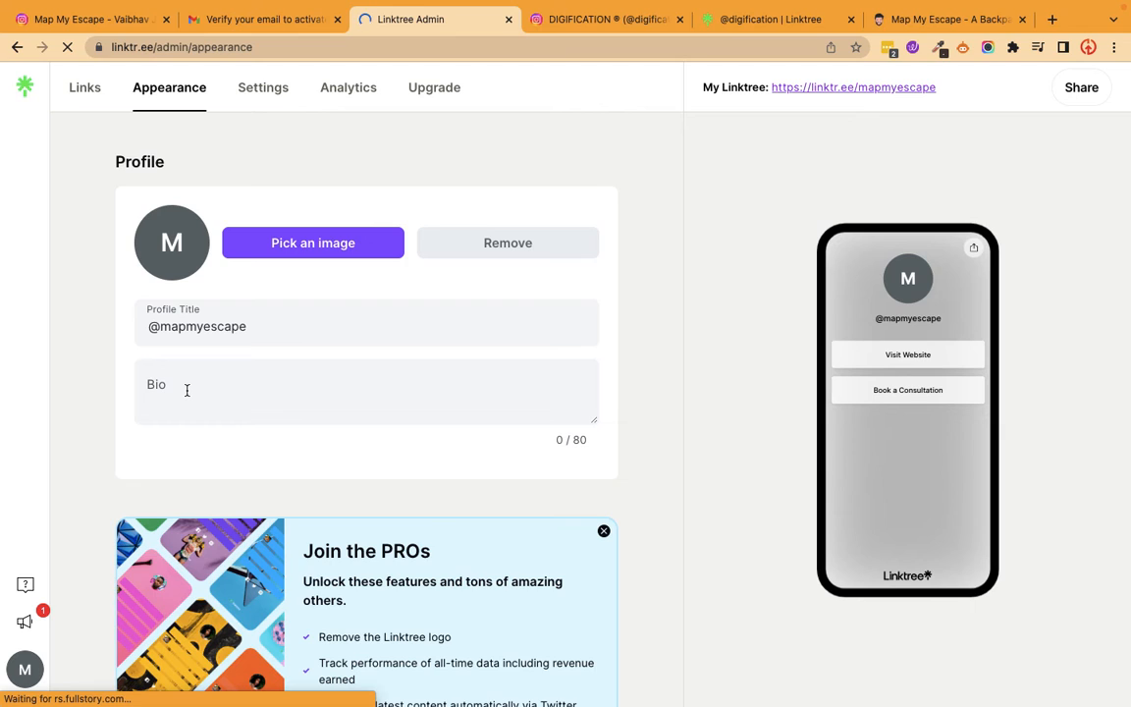
scroll(354, 520, "down", 7)
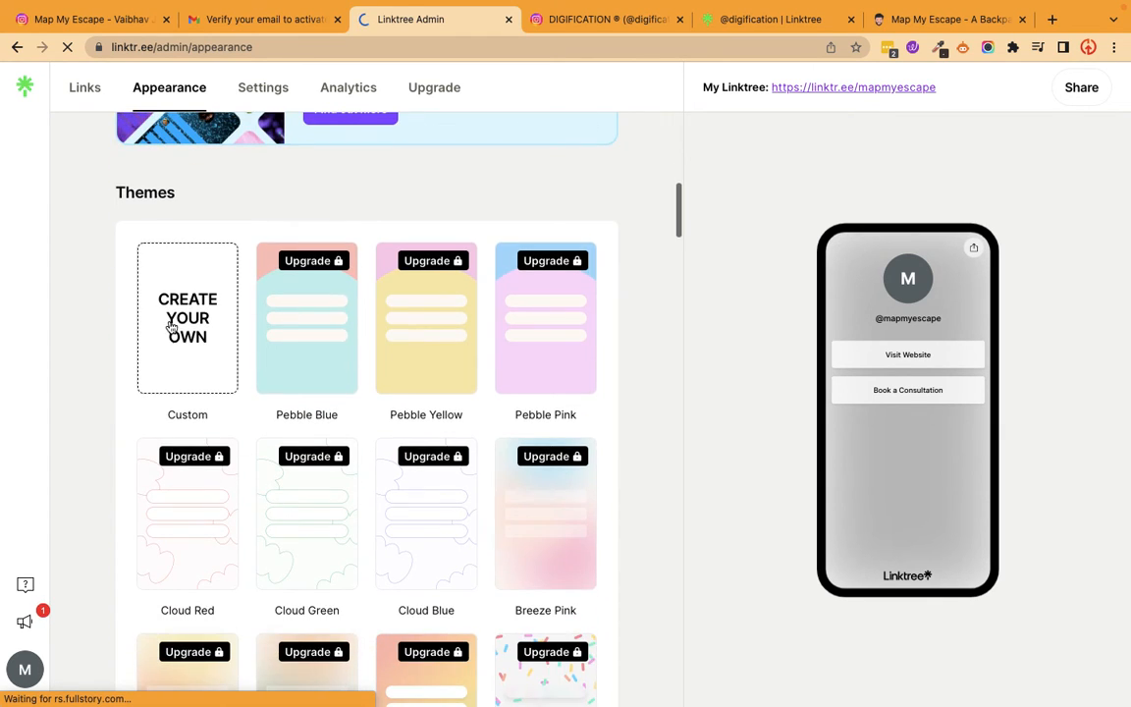
scroll(424, 442, "down", 5)
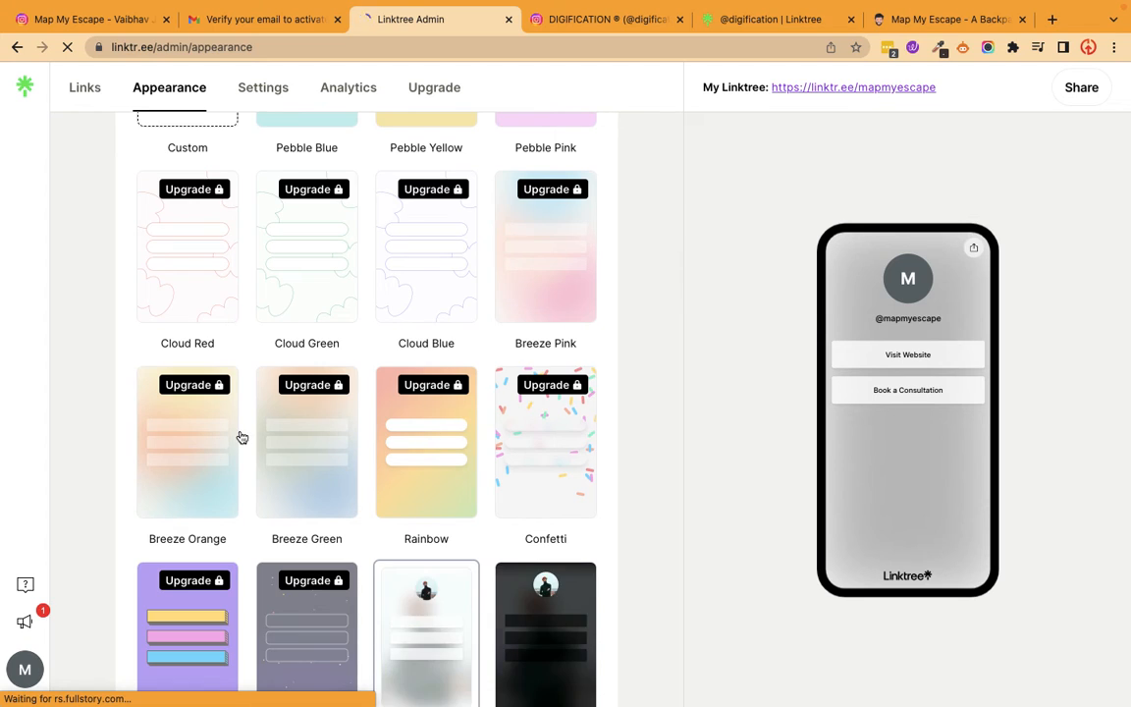
scroll(239, 437, "down", 5)
scroll(242, 226, "down", 5)
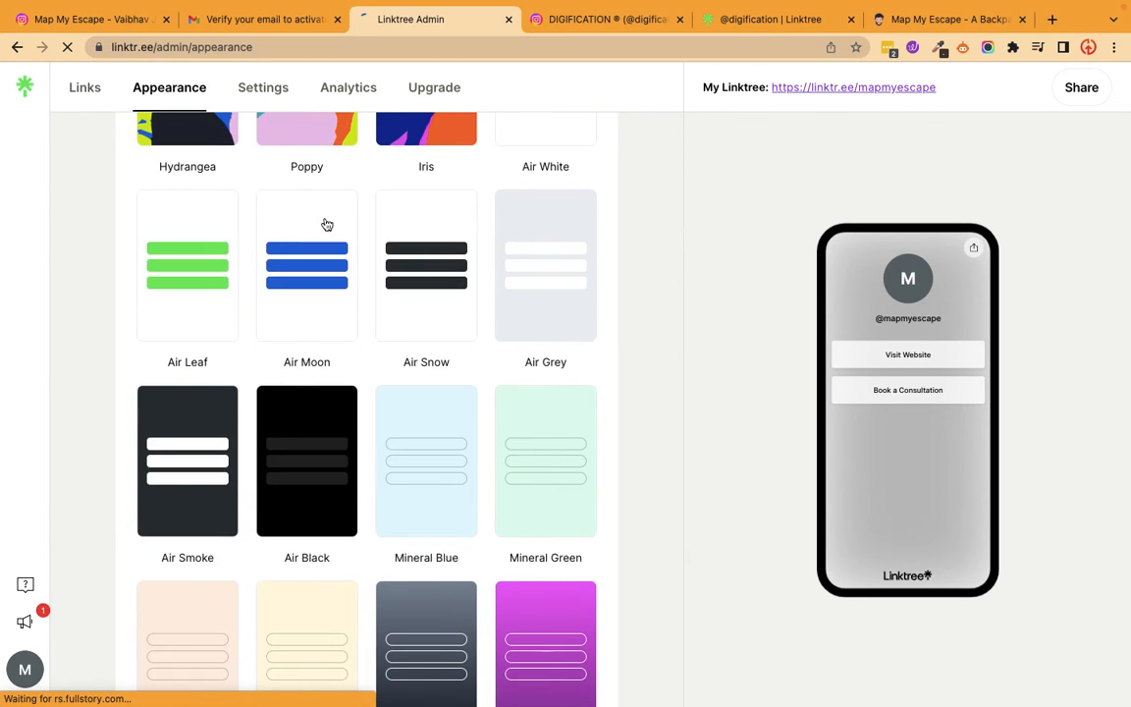
scroll(439, 485, "down", 5)
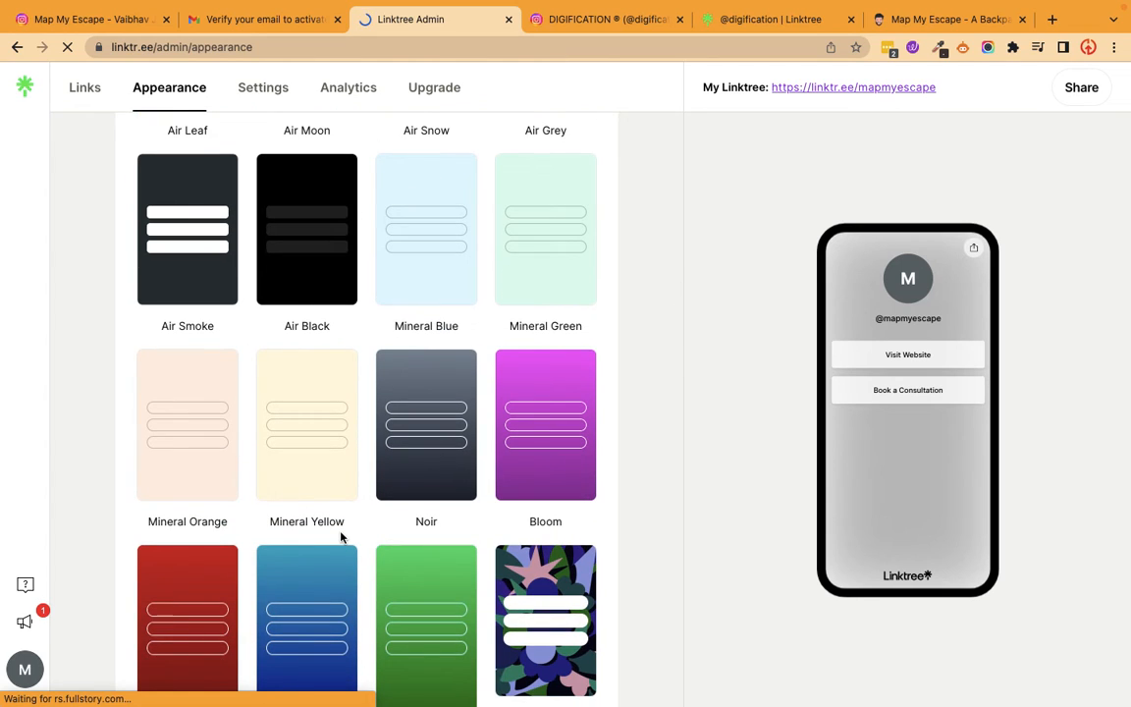
scroll(344, 535, "down", 4)
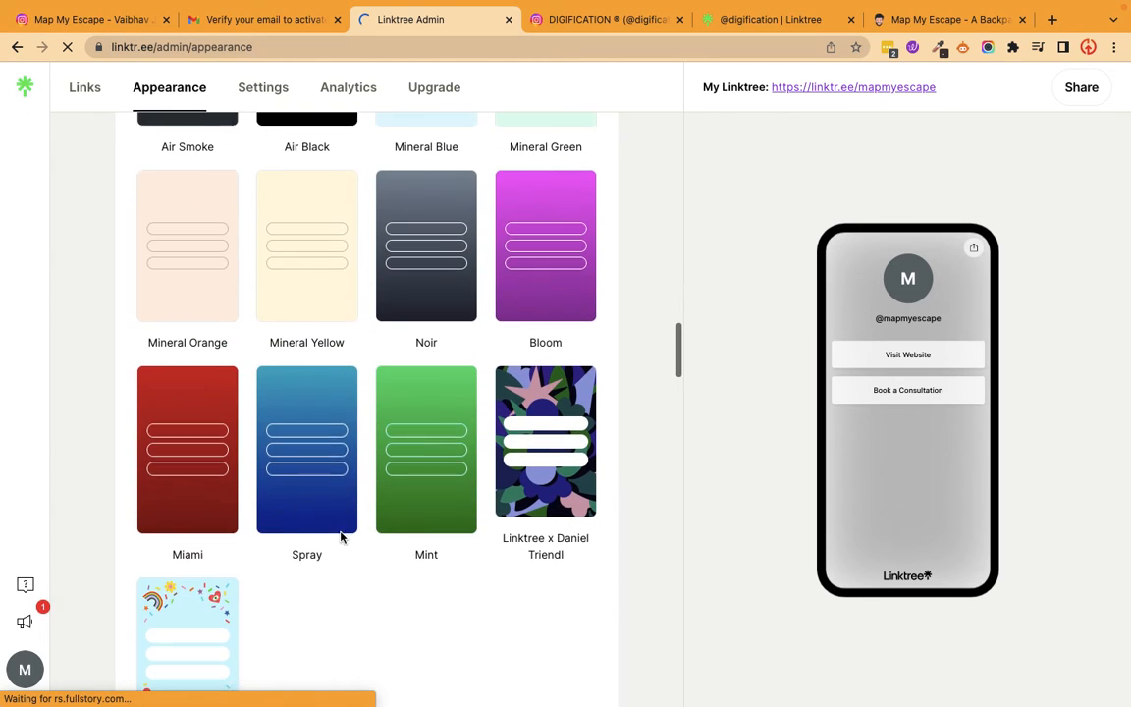
left_click(171, 378)
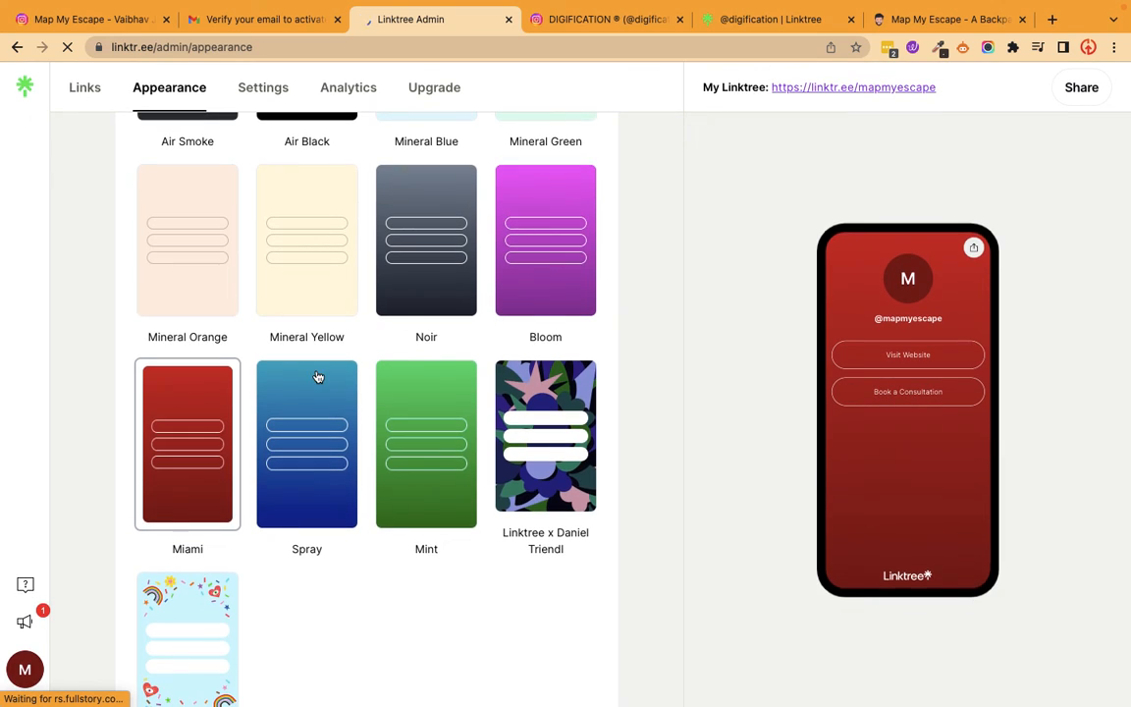
Switch the Linktree's theme to Mineral Green.
scroll(317, 377, "up", 3)
scroll(317, 377, "up", 3)
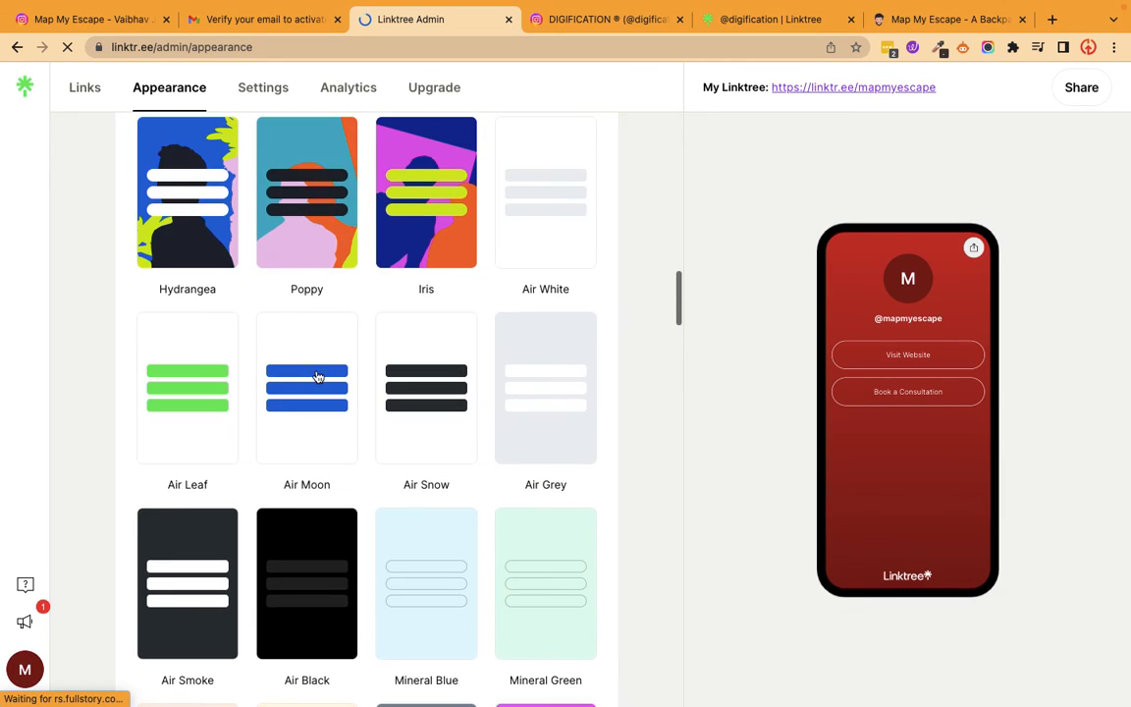
left_click(531, 544)
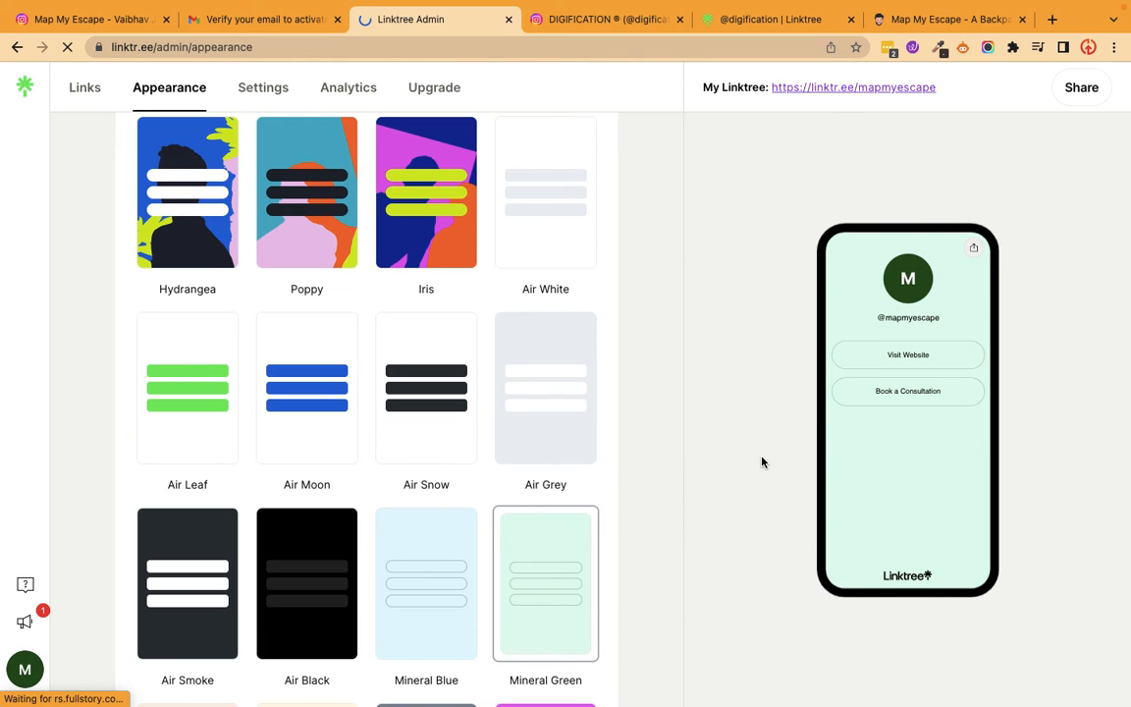
Open the Linktree's sharing options and copy the linktr.ee/mapmyescape address.
scroll(305, 354, "up", 10)
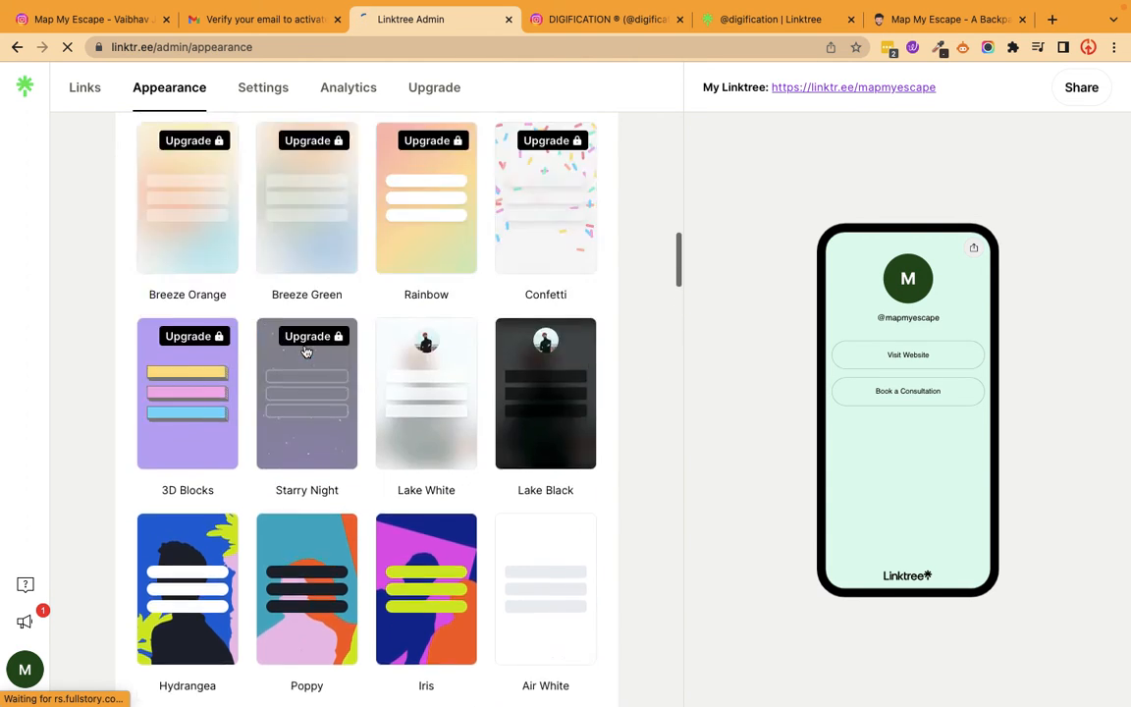
left_click(1086, 97)
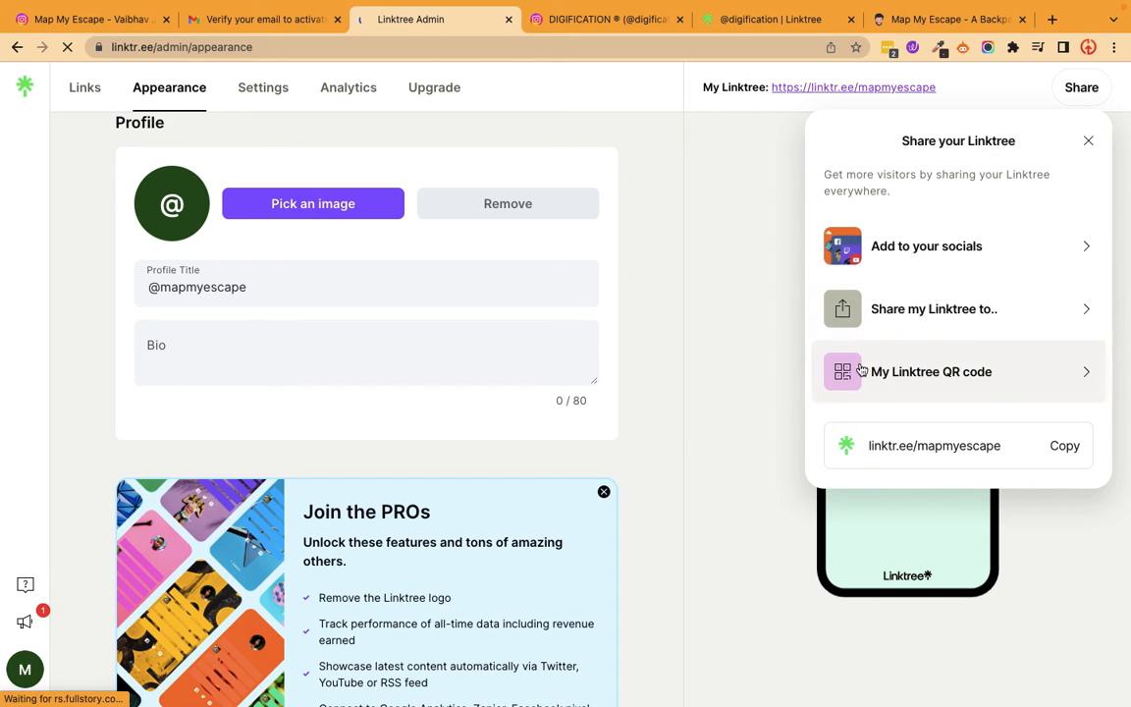
left_click(1065, 451)
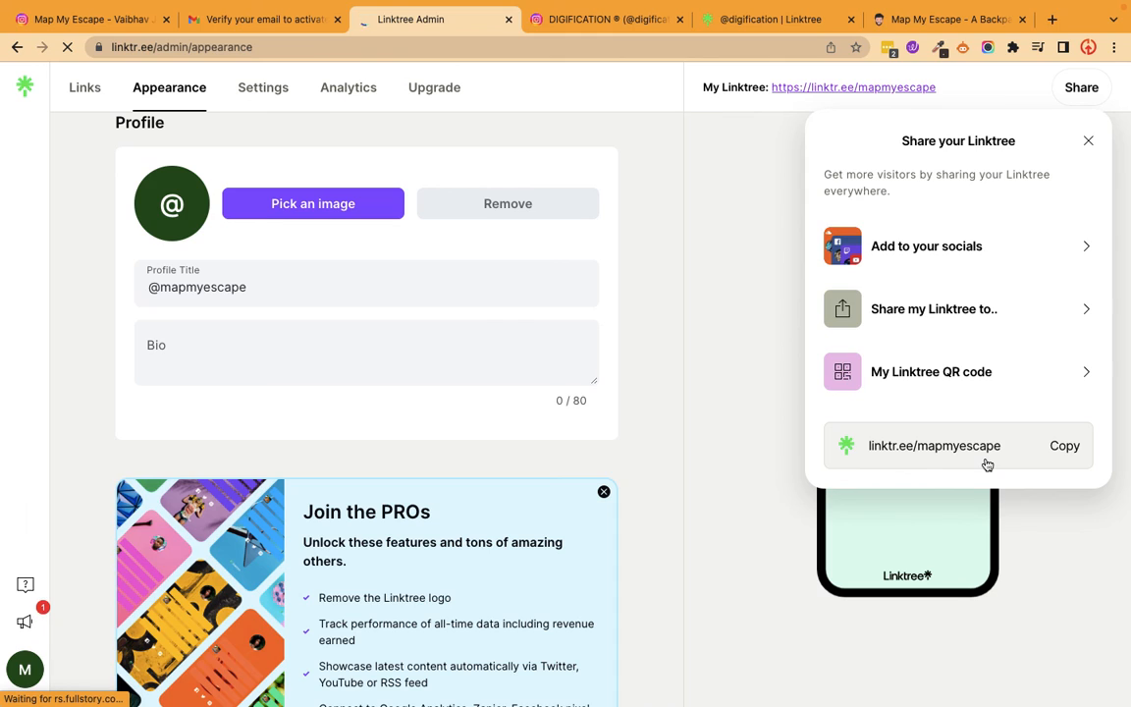